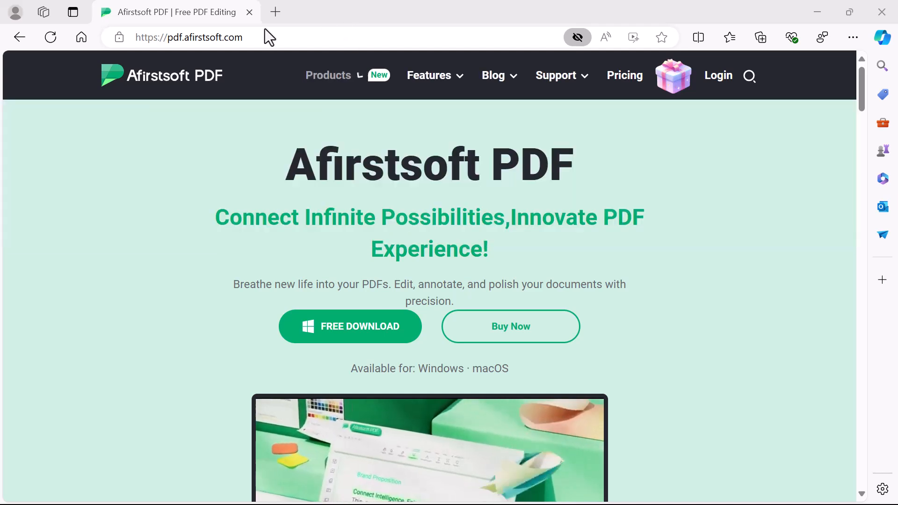
- Download the free Windows version of Afirstsoft PDF from pdf.afirstsoft.com
{"action": "left_click", "coordinate": [189, 40]}
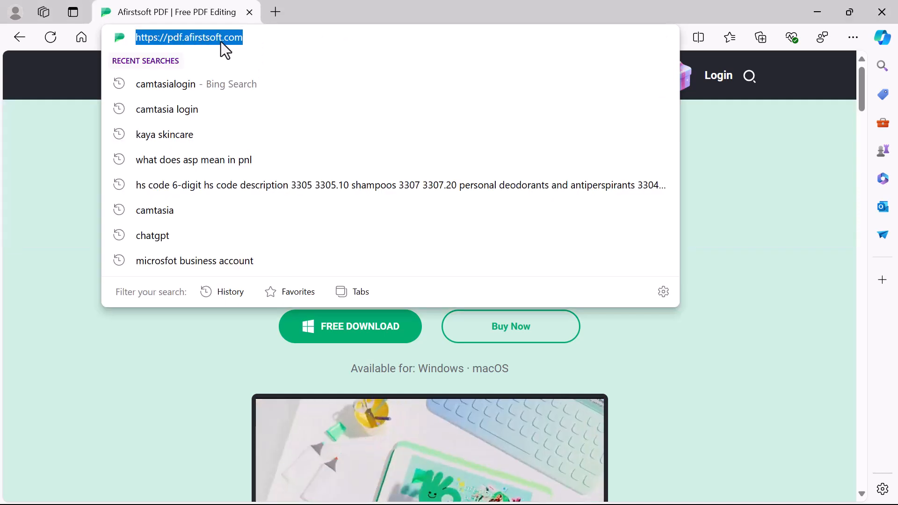
{"action": "left_click", "coordinate": [262, 39]}
{"action": "left_click", "coordinate": [770, 265]}
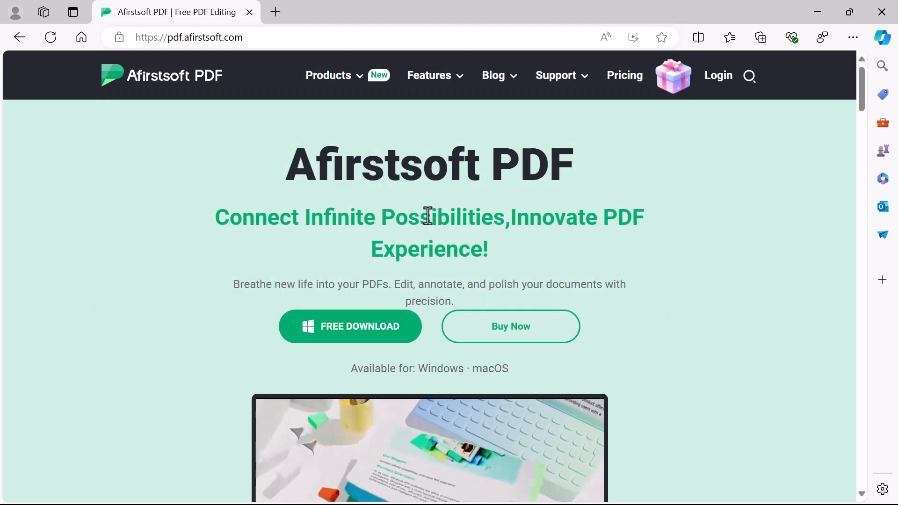
{"action": "left_click", "coordinate": [365, 340]}
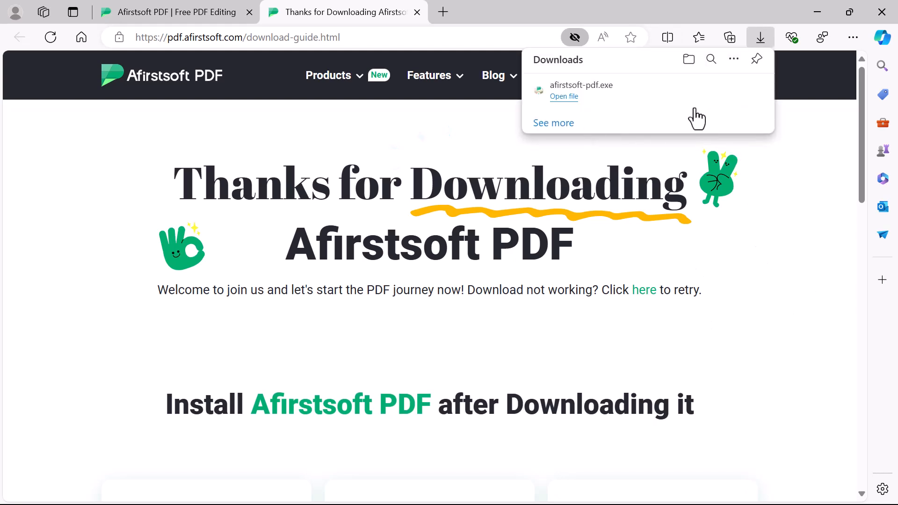
- Run afirstsoft-pdf.exe, accept the privacy policy and user license agreement, and install and launch Afirstsoft PDF
{"action": "left_click", "coordinate": [572, 99]}
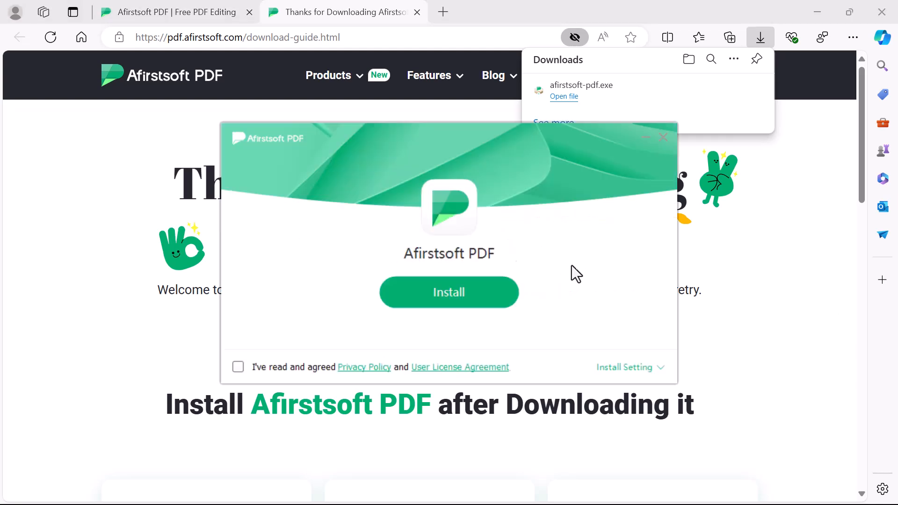
{"action": "left_click", "coordinate": [237, 368]}
{"action": "left_click", "coordinate": [465, 299]}
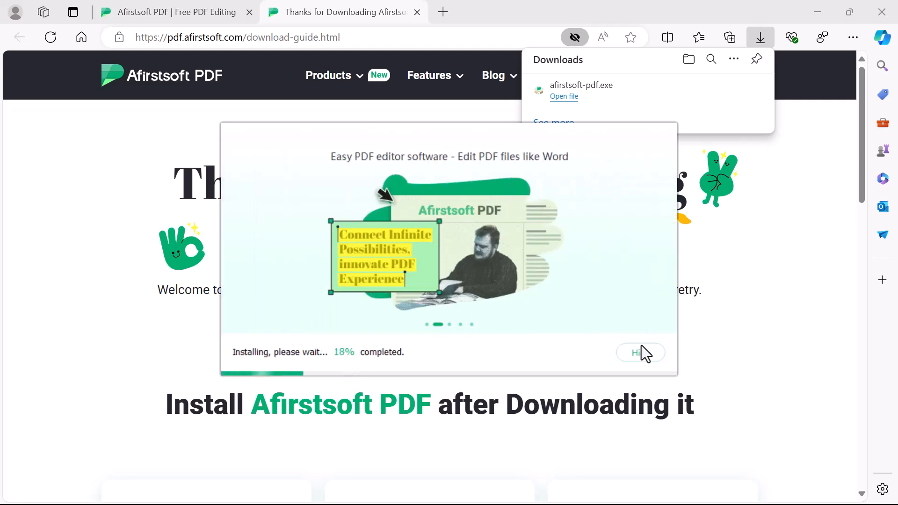
{"action": "left_click", "coordinate": [641, 346]}
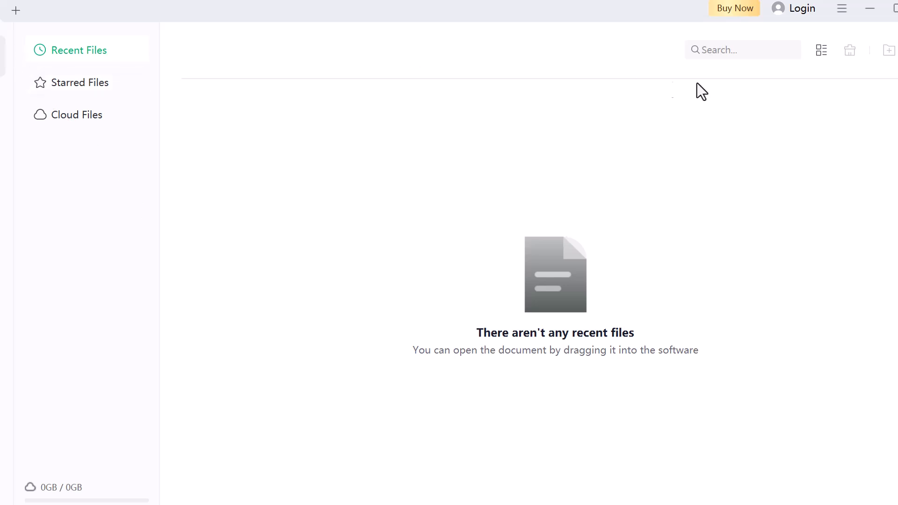
- Maximize the Afirstsoft PDF window and dismiss the Open File dialog without choosing a file
{"action": "left_click_drag", "start_coordinate": [660, 9], "coordinate": [625, 21]}
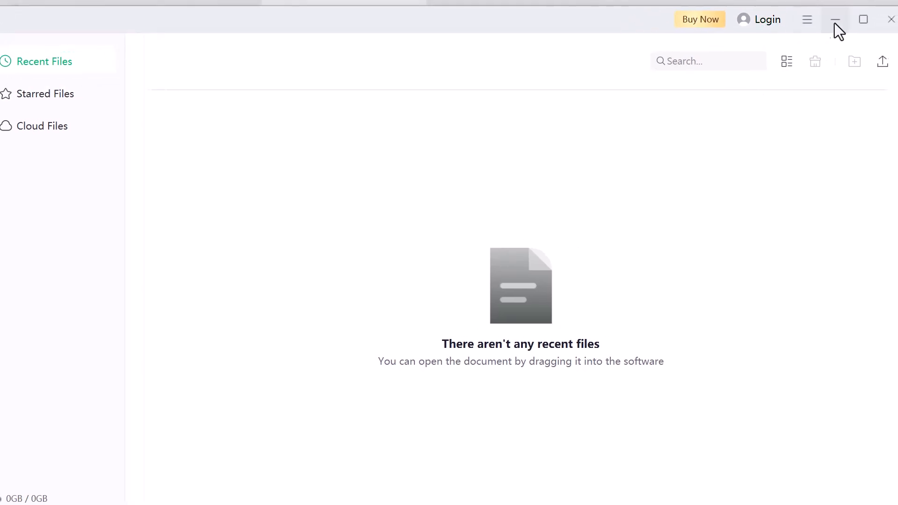
{"action": "left_click", "coordinate": [865, 23]}
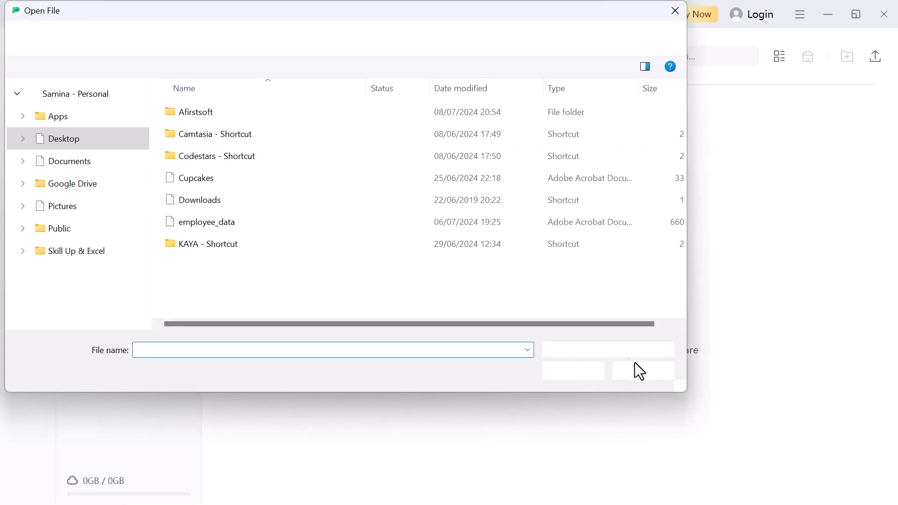
{"action": "left_click", "coordinate": [643, 372]}
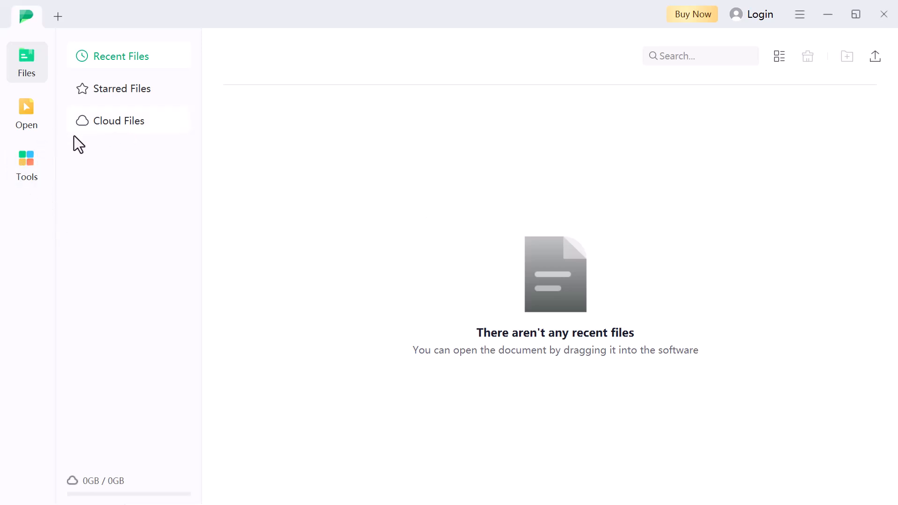
- Look through the available PDF tools and check the signed-in account's plan, cloud space and AI token details
{"action": "left_click", "coordinate": [26, 177]}
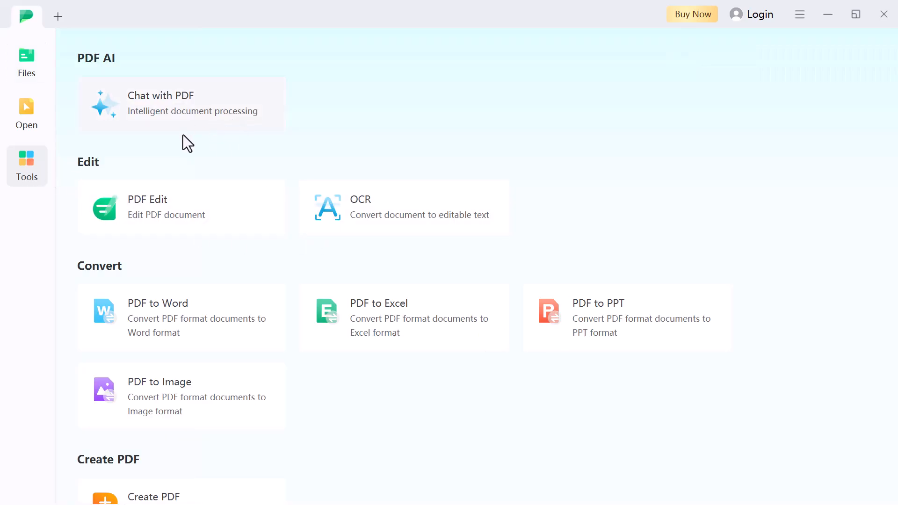
{"action": "scroll", "coordinate": [347, 304], "scroll_direction": "down", "scroll_amount": 1}
{"action": "scroll", "coordinate": [345, 305], "scroll_direction": "up", "scroll_amount": 1}
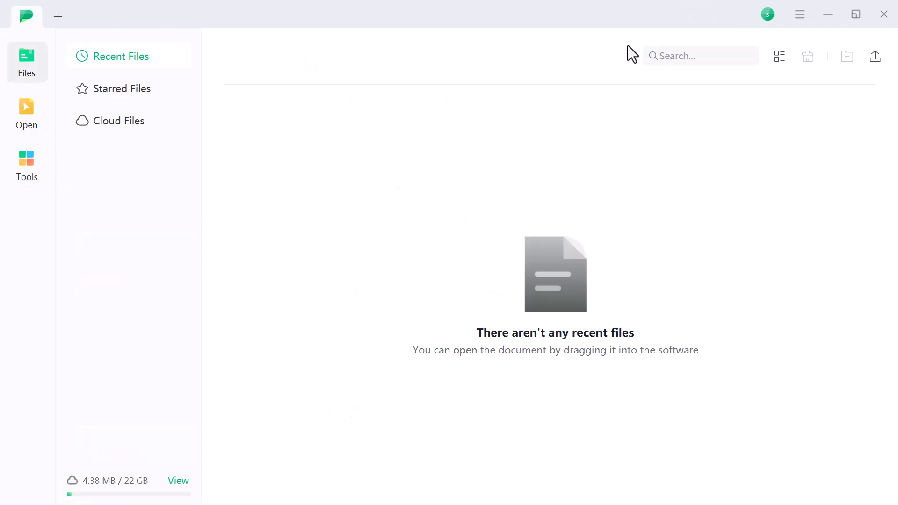
{"action": "left_click", "coordinate": [769, 12]}
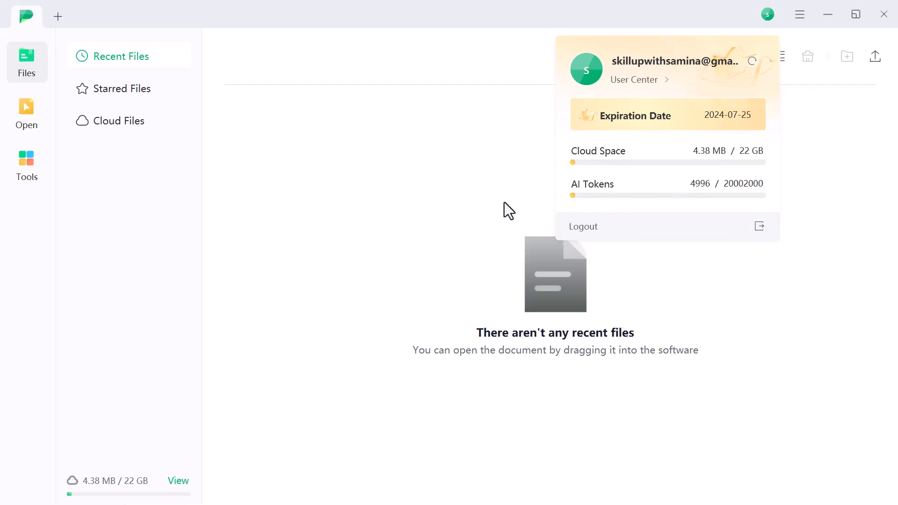
{"action": "left_click", "coordinate": [369, 175]}
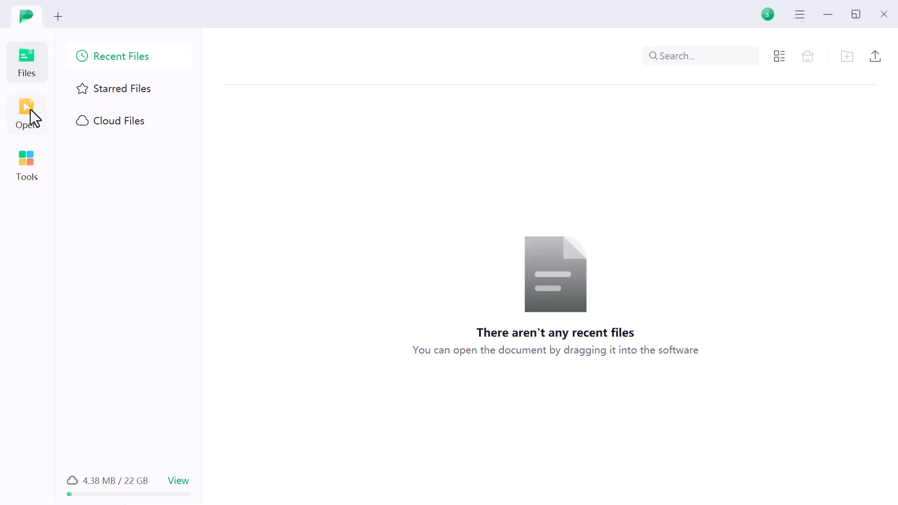
- Open the PDF Luxe_and_Co_Retail_Stores from the Afirstsoft folder
{"action": "key", "text": "ctrl+o"}
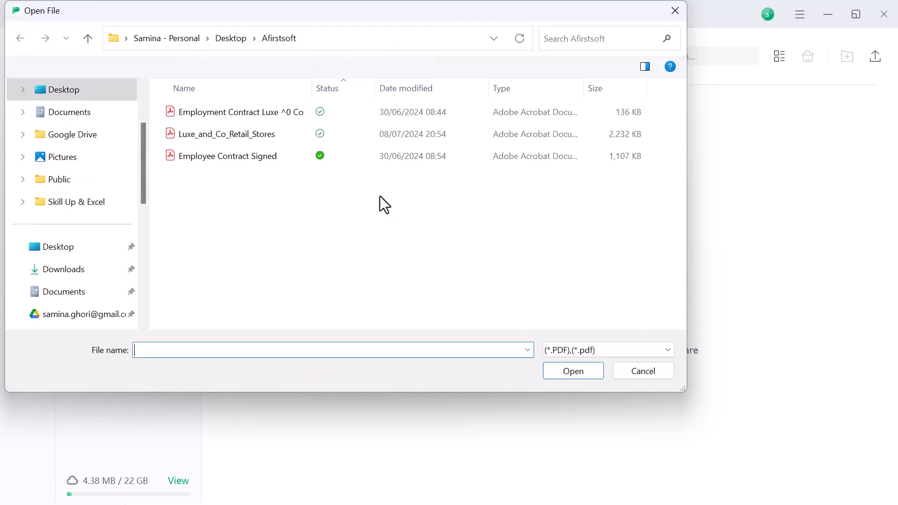
{"action": "left_click", "coordinate": [239, 138]}
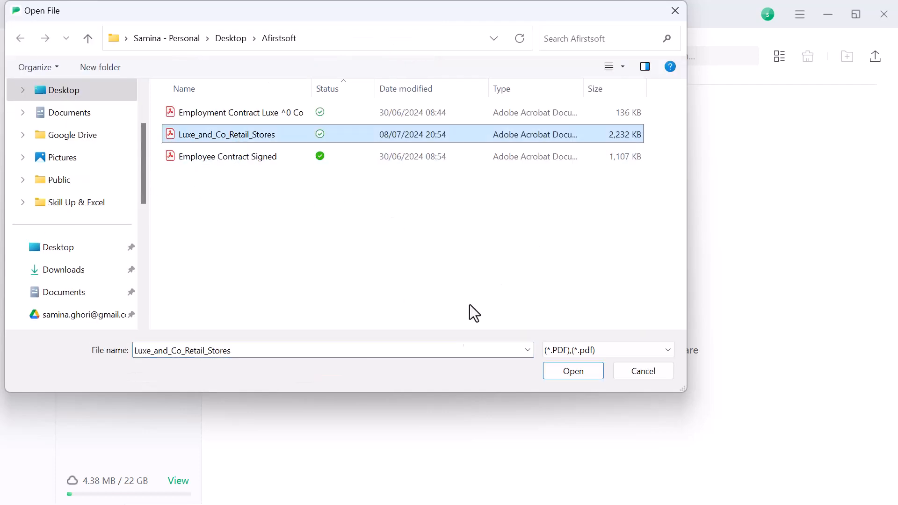
{"action": "left_click", "coordinate": [579, 372]}
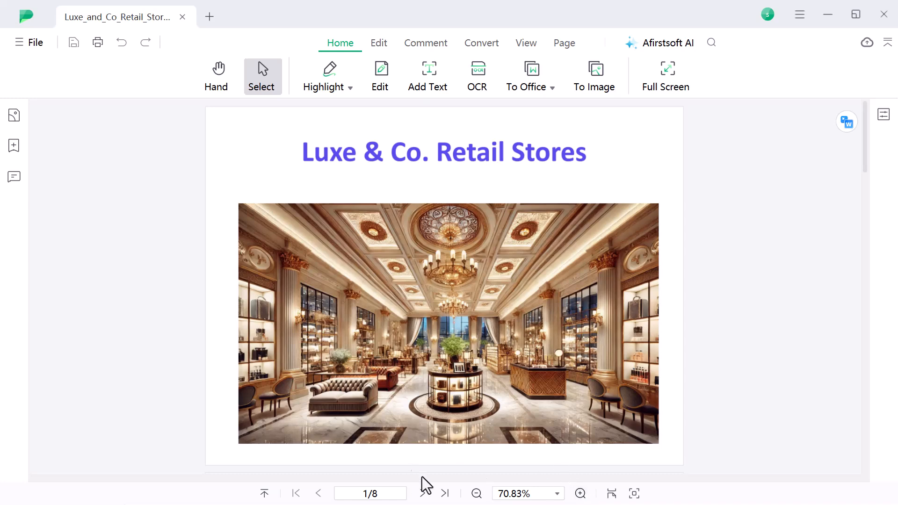
- Page forward and back once in the document and go to page 4
{"action": "left_click", "coordinate": [422, 494]}
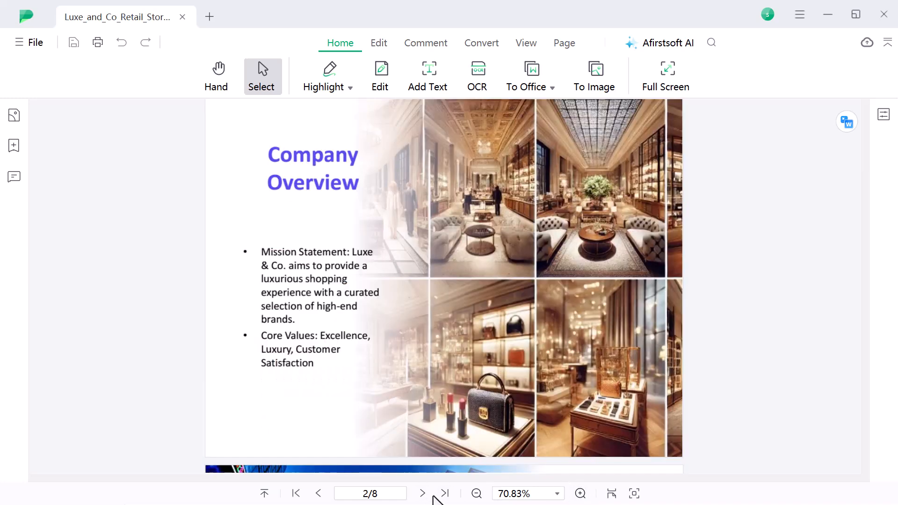
{"action": "left_click", "coordinate": [318, 494]}
{"action": "left_click", "coordinate": [374, 493]}
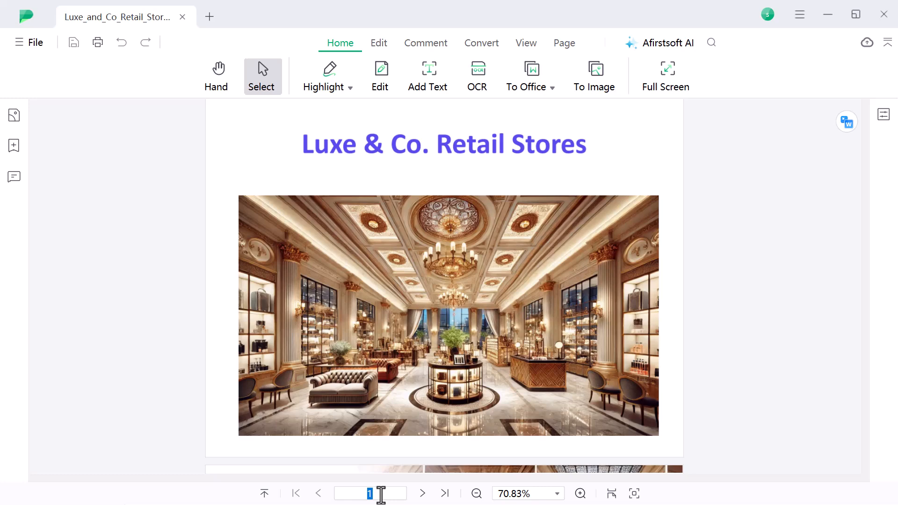
{"action": "type", "text": "4"}
{"action": "key", "text": "Return"}
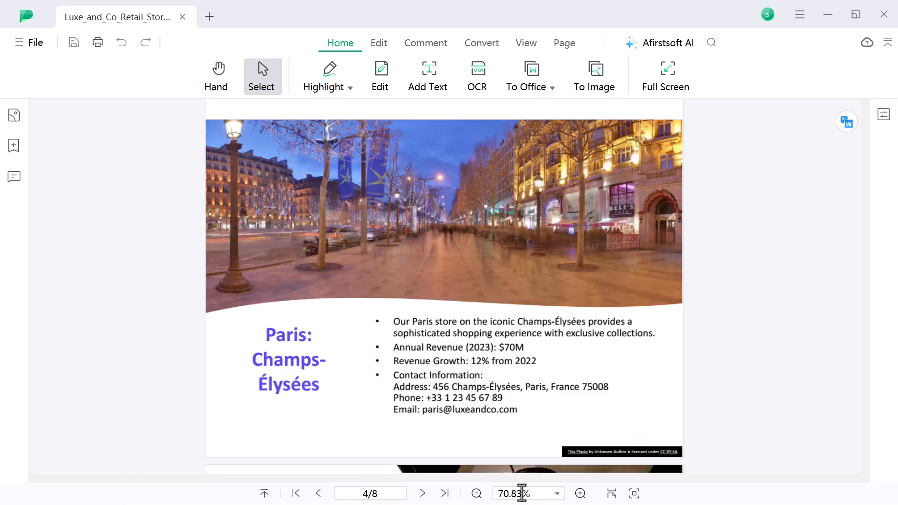
- Zoom in on page 4 and zoom back out to 66.67%
{"action": "left_click", "coordinate": [579, 494]}
{"action": "left_click", "coordinate": [580, 493]}
{"action": "left_click", "coordinate": [476, 494]}
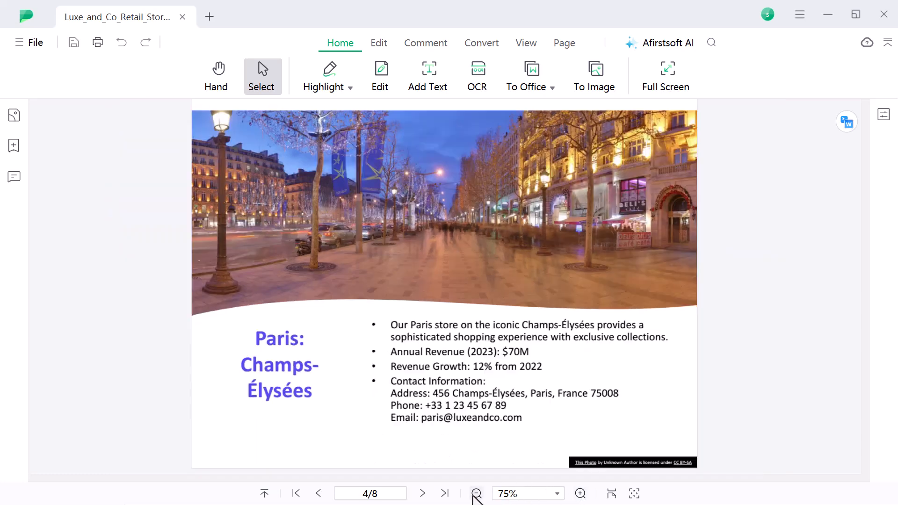
{"action": "left_click", "coordinate": [476, 494]}
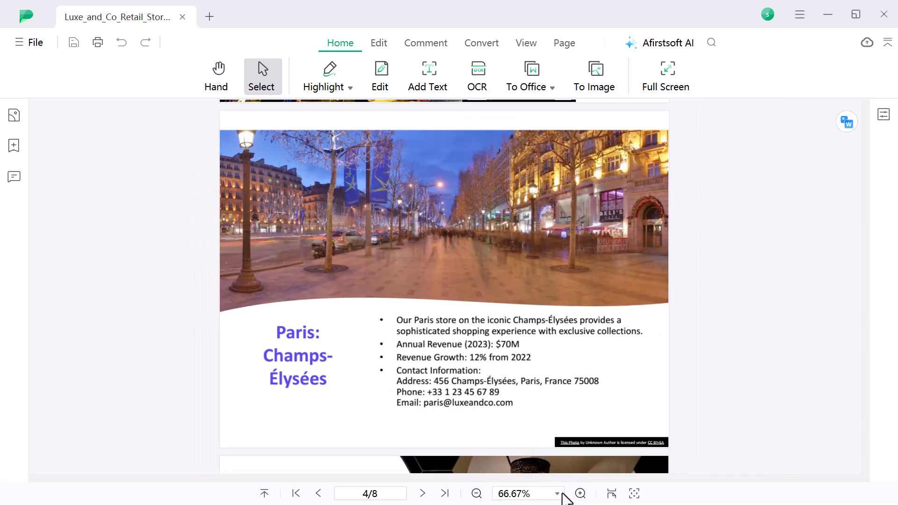
- Switch the page layout to Two Page and look through the spreads, ending on the first two pages
{"action": "left_click", "coordinate": [611, 497]}
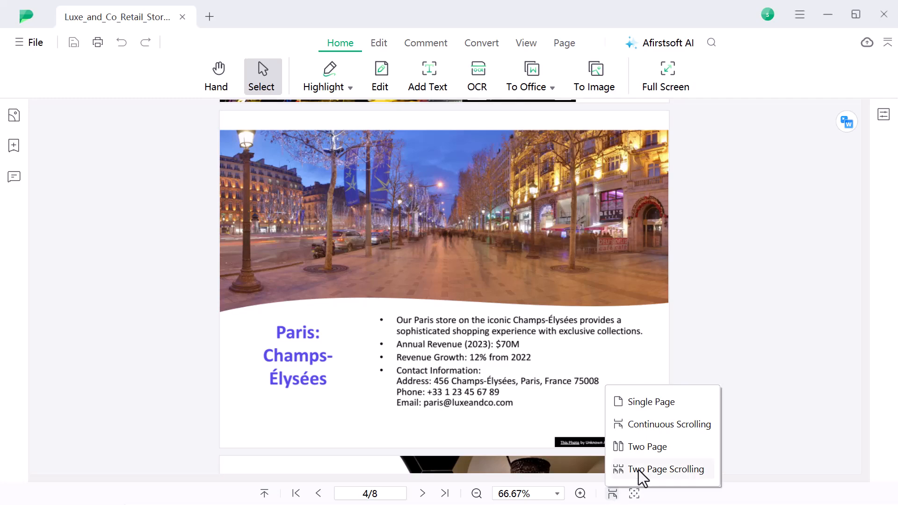
{"action": "left_click", "coordinate": [664, 446]}
{"action": "scroll", "coordinate": [729, 234], "scroll_direction": "up", "scroll_amount": 3}
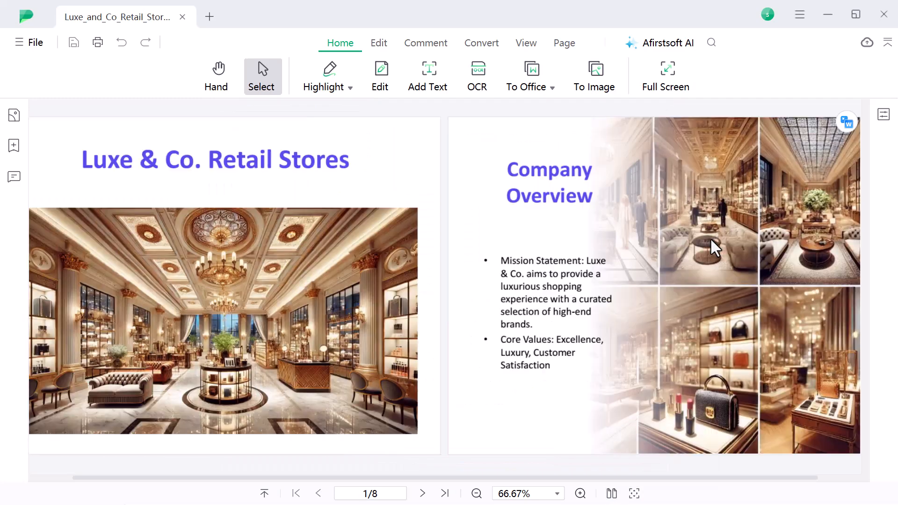
{"action": "scroll", "coordinate": [725, 251], "scroll_direction": "down", "scroll_amount": 3}
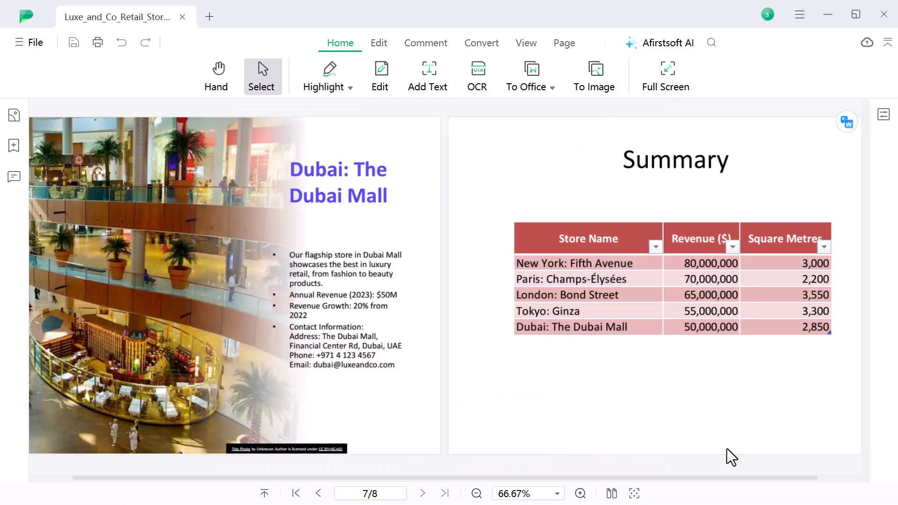
{"action": "scroll", "coordinate": [777, 360], "scroll_direction": "up", "scroll_amount": 6}
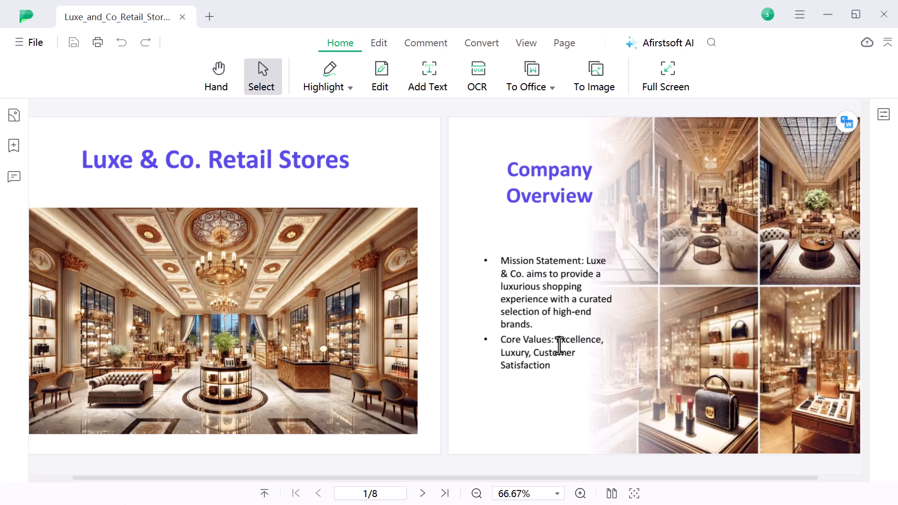
- Change "Excellence" to "Excellent" in the Core Values bullet of the Company Overview page and close the text properties
{"action": "double_click", "coordinate": [579, 339]}
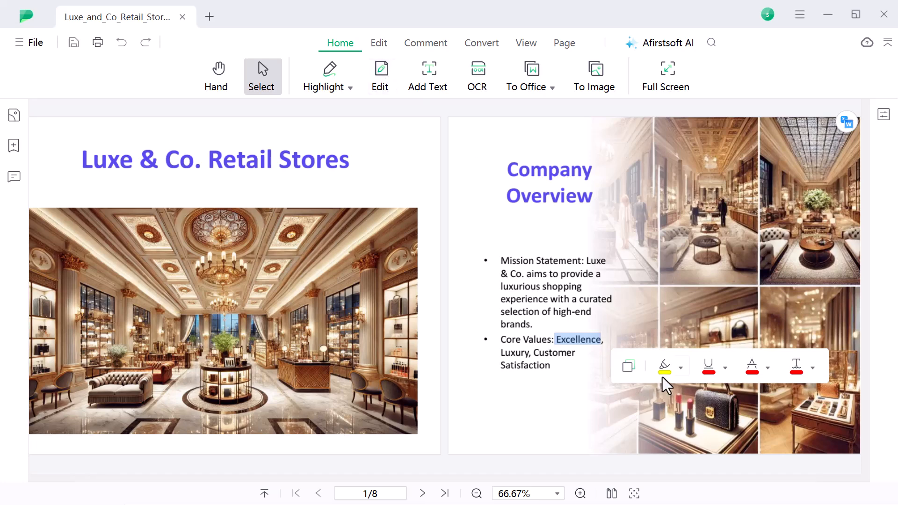
{"action": "left_click", "coordinate": [381, 88]}
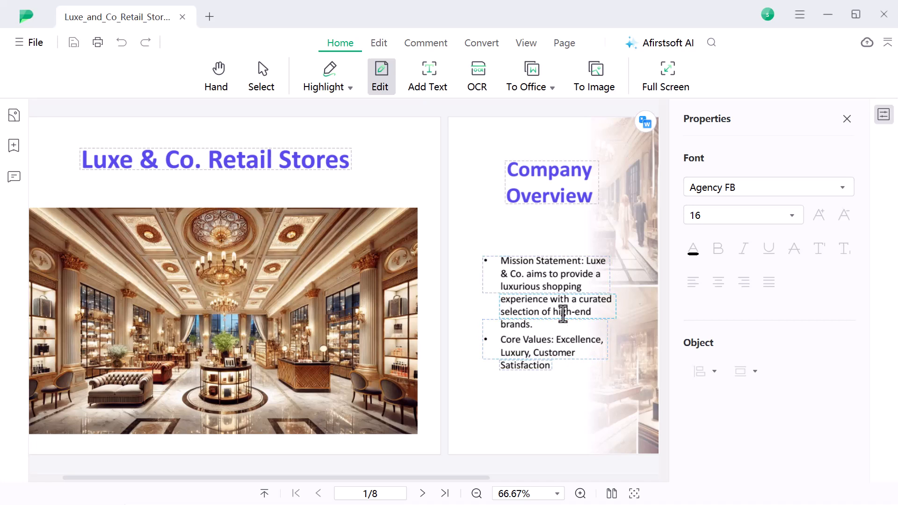
{"action": "left_click", "coordinate": [605, 338]}
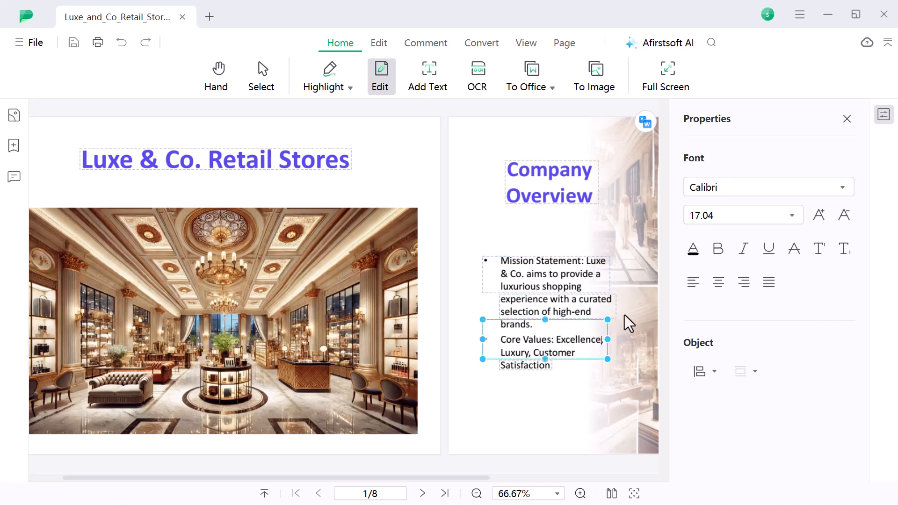
{"action": "key", "text": "BackSpace"}
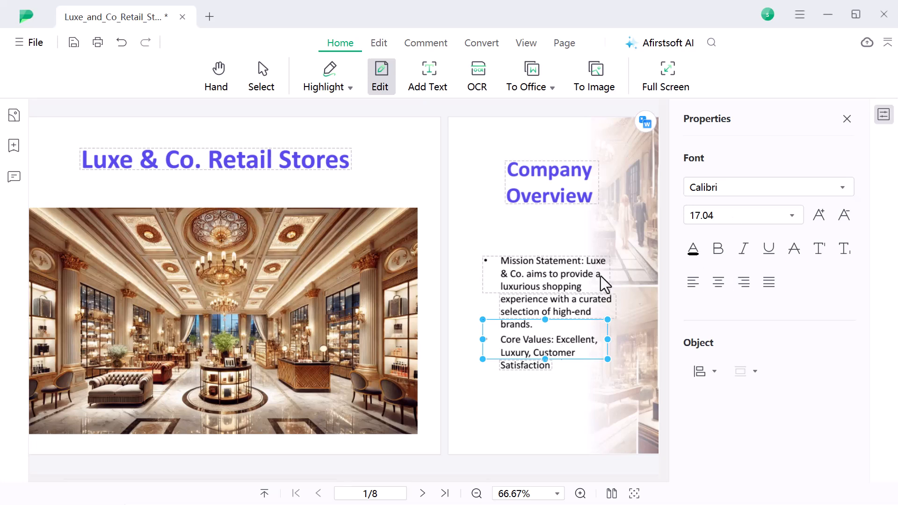
{"action": "left_click", "coordinate": [590, 385]}
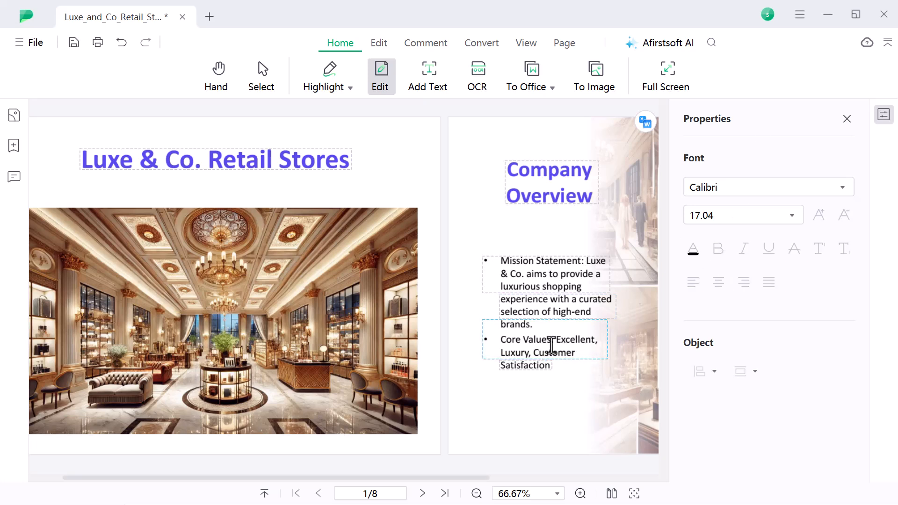
{"action": "left_click_drag", "start_coordinate": [555, 343], "coordinate": [601, 343]}
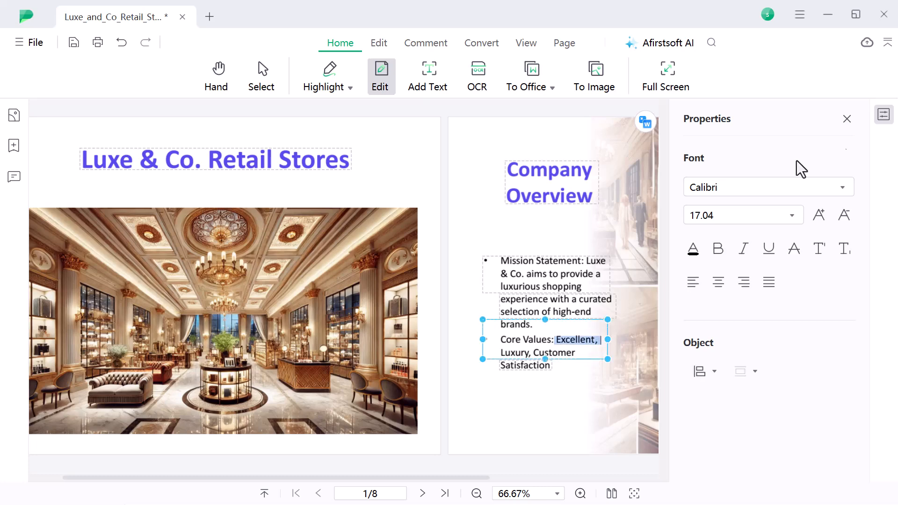
{"action": "left_click", "coordinate": [846, 117]}
{"action": "left_click", "coordinate": [574, 395]}
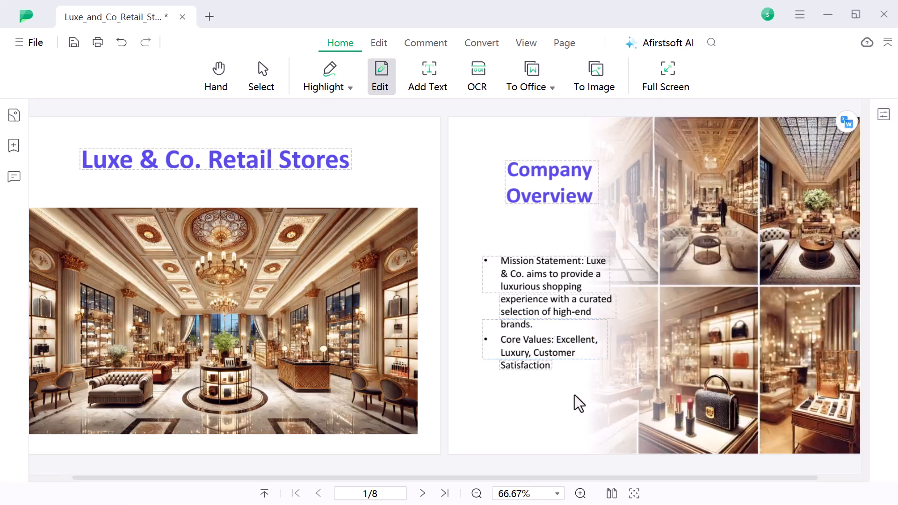
- Highlight "Excellent" and "Mission Statement:" in yellow on the Company Overview page
{"action": "left_click", "coordinate": [349, 89]}
{"action": "left_click", "coordinate": [393, 112]}
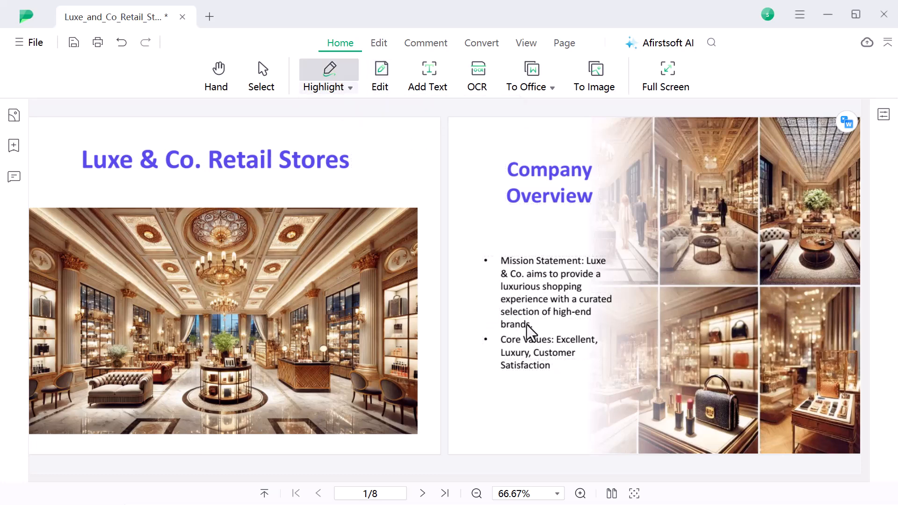
{"action": "left_click_drag", "start_coordinate": [555, 340], "coordinate": [598, 343]}
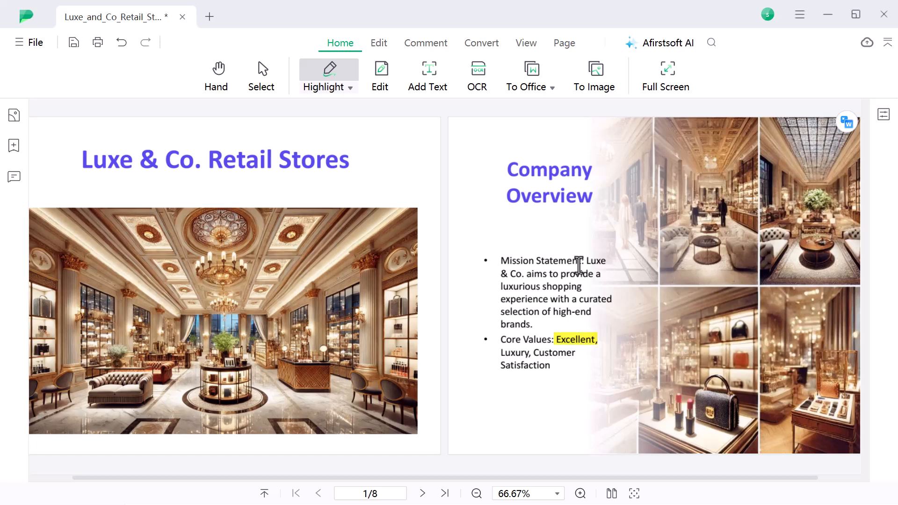
{"action": "left_click_drag", "start_coordinate": [584, 261], "coordinate": [501, 262]}
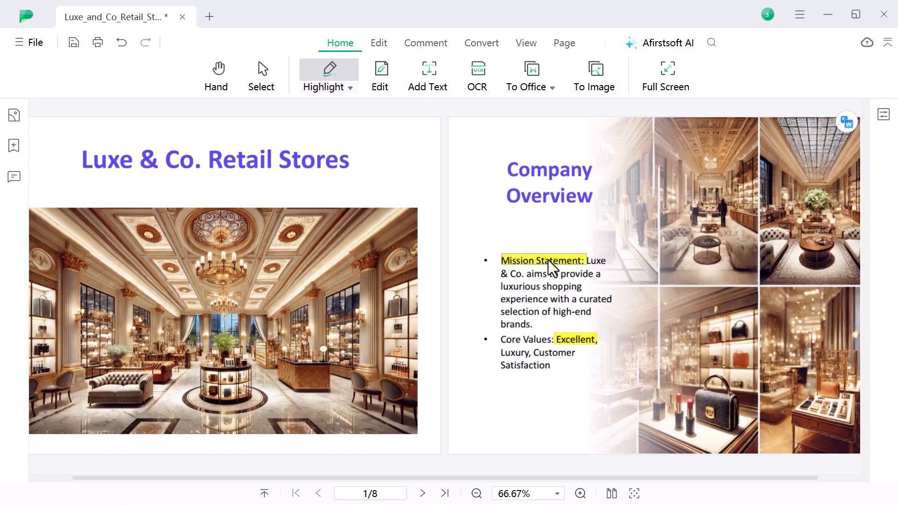
- Stop highlighting and add the text "I am a new text...." below the Core Values bullet on the Company Overview page
{"action": "left_click", "coordinate": [329, 75]}
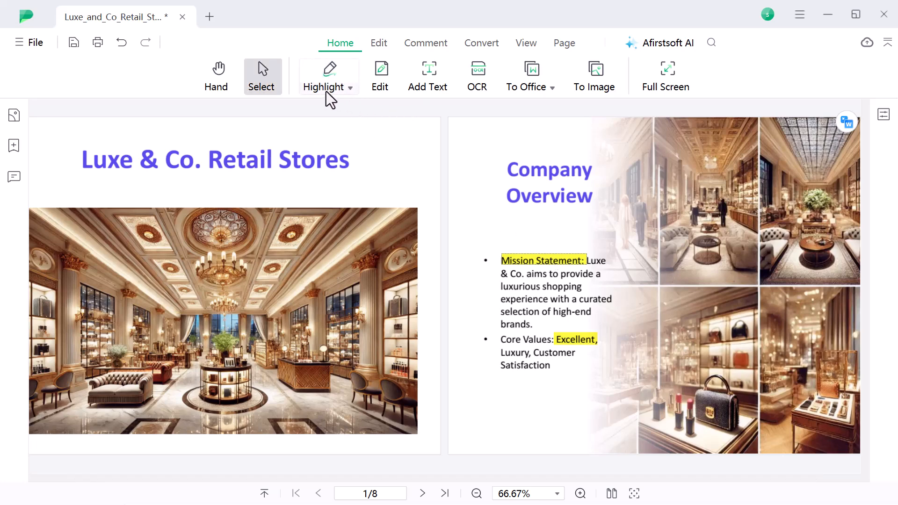
{"action": "left_click", "coordinate": [428, 83]}
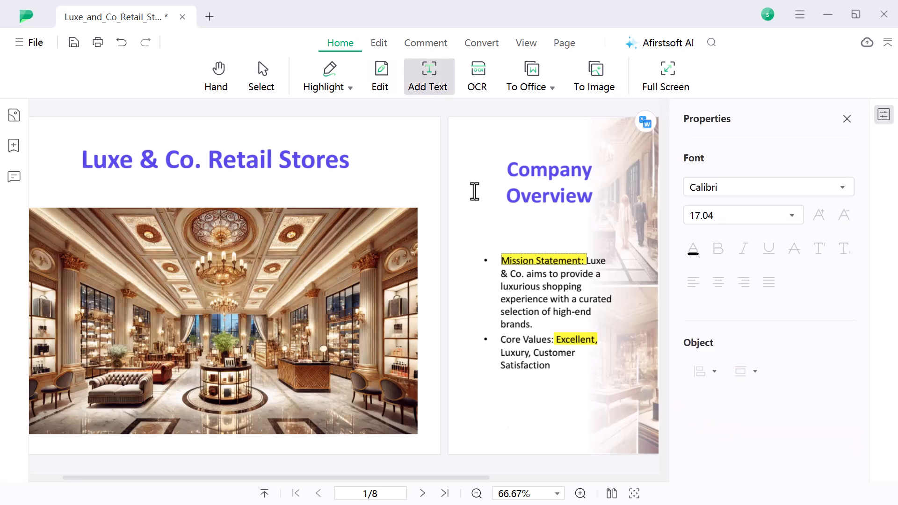
{"action": "left_click", "coordinate": [500, 387]}
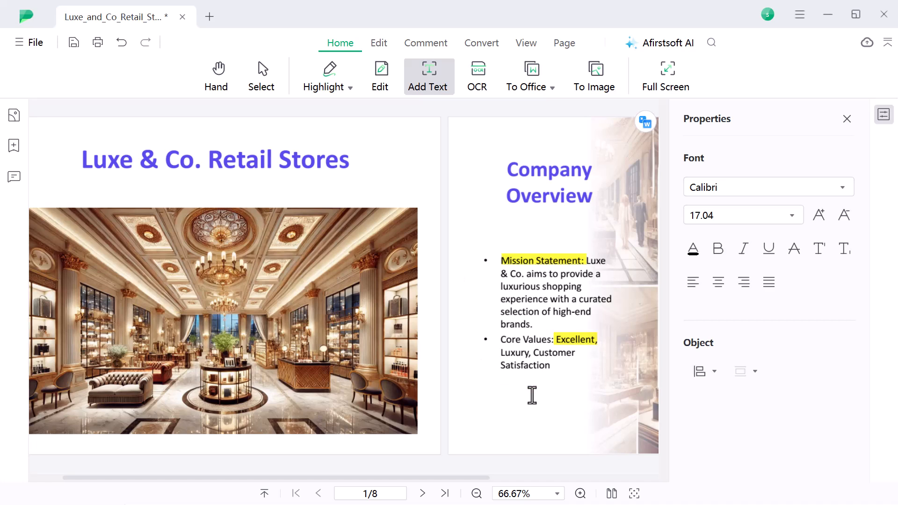
{"action": "left_click", "coordinate": [501, 386]}
{"action": "type", "text": "I am"}
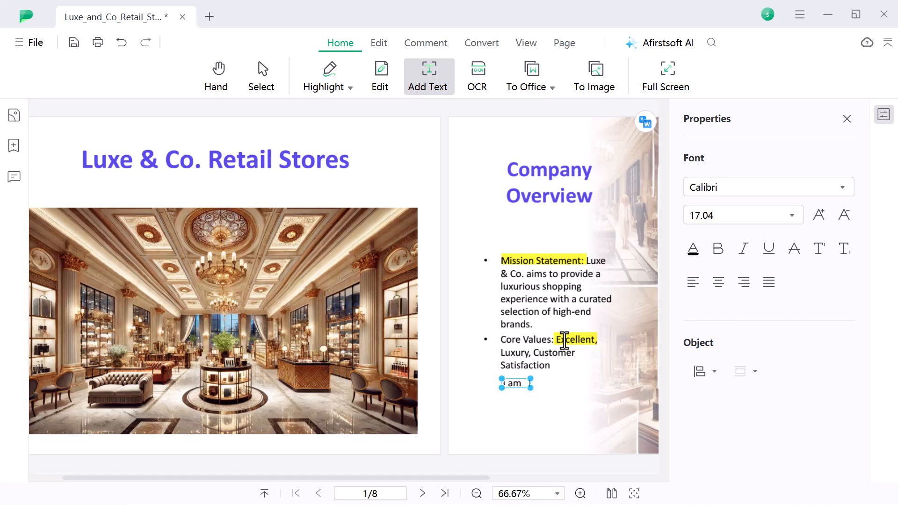
{"action": "type", "text": " a new te"}
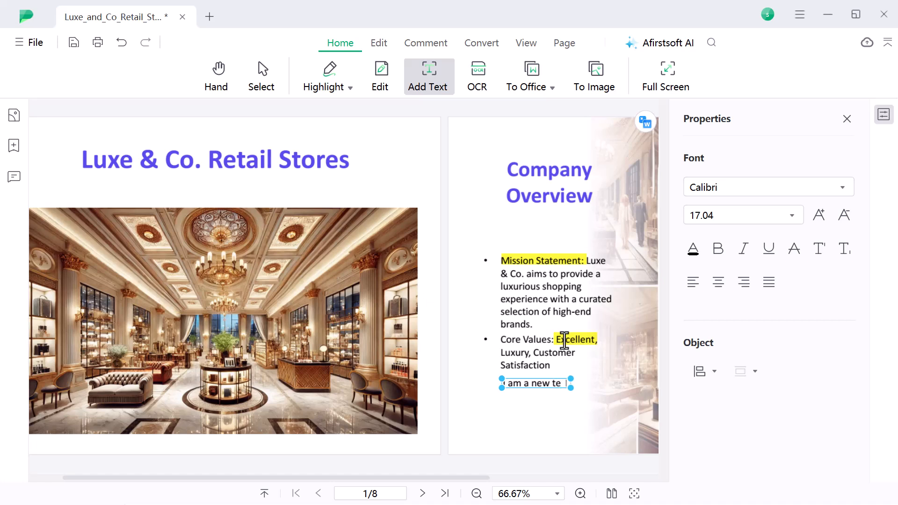
{"action": "type", "text": "xt..."}
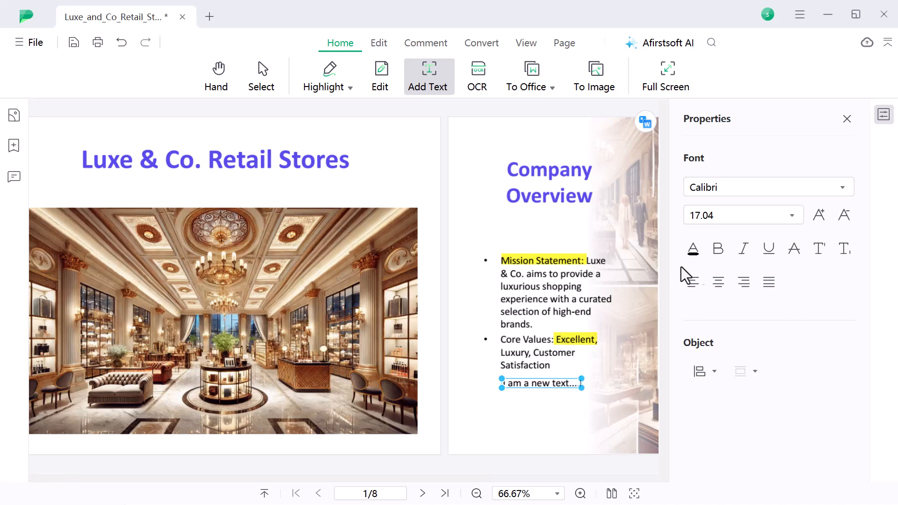
{"action": "left_click", "coordinate": [842, 192]}
{"action": "left_click", "coordinate": [842, 193]}
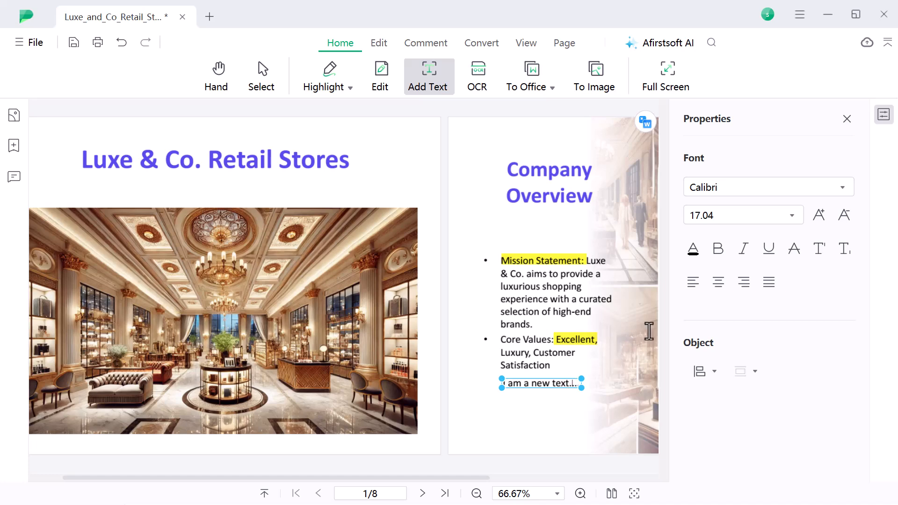
{"action": "left_click", "coordinate": [551, 419]}
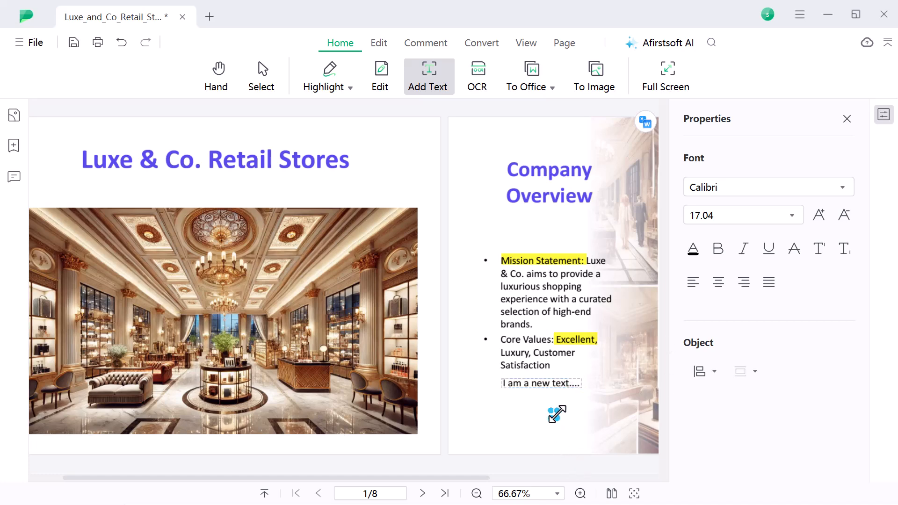
{"action": "left_click", "coordinate": [262, 84]}
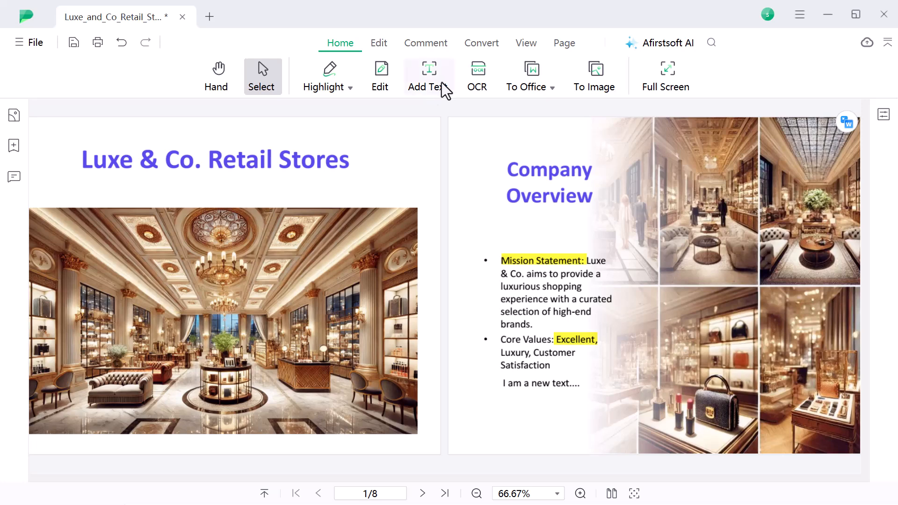
- Place the green OK-hand sticker from the Afirstsoft set just below the added text on the Company Overview page
{"action": "left_click", "coordinate": [378, 44]}
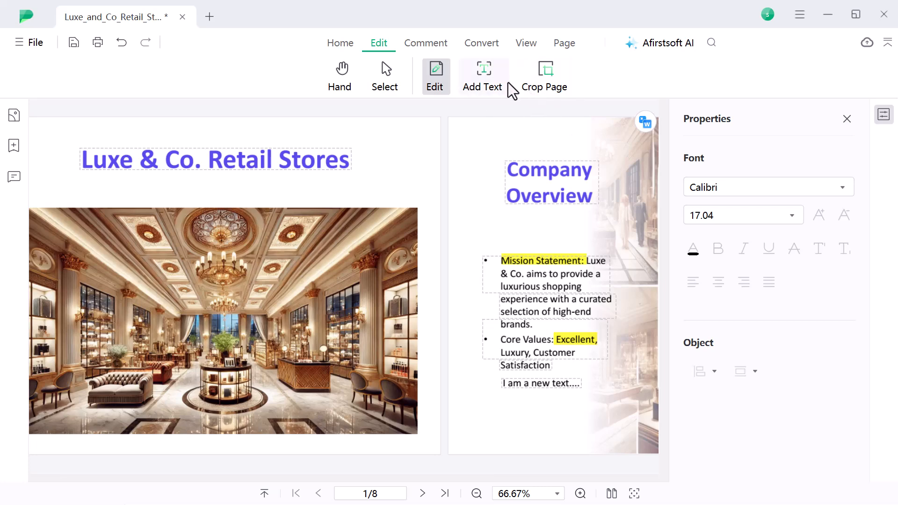
{"action": "left_click", "coordinate": [433, 47]}
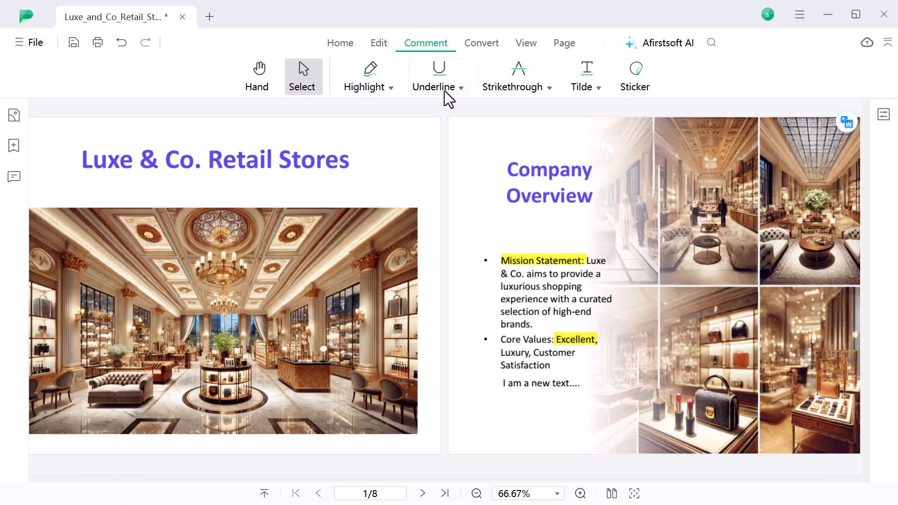
{"action": "left_click", "coordinate": [595, 89]}
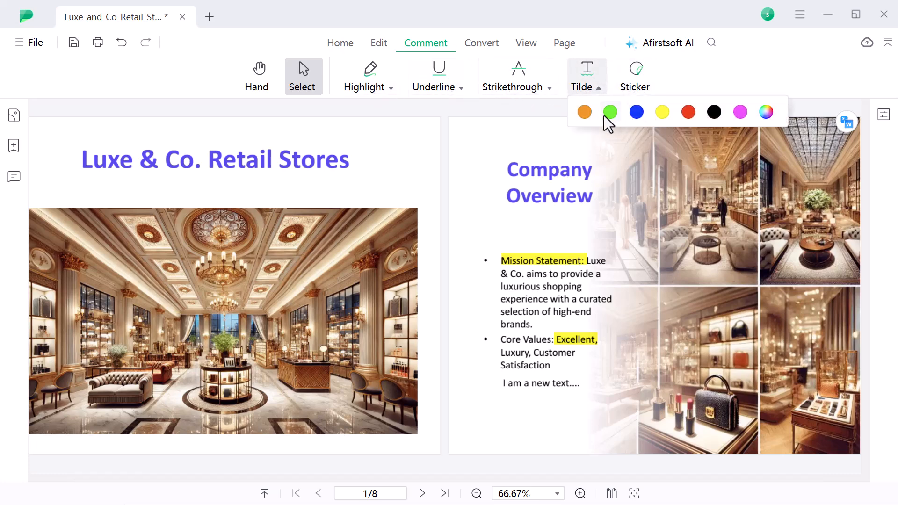
{"action": "left_click", "coordinate": [637, 70]}
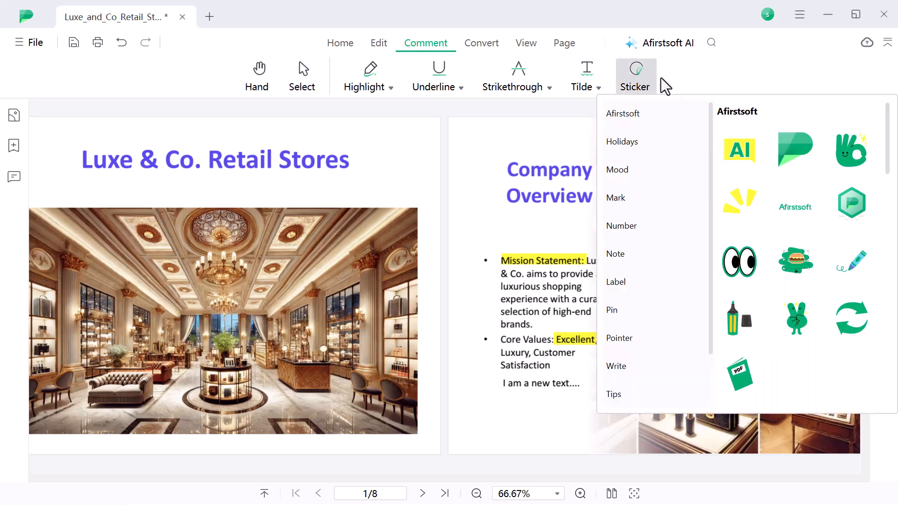
{"action": "left_click", "coordinate": [857, 158]}
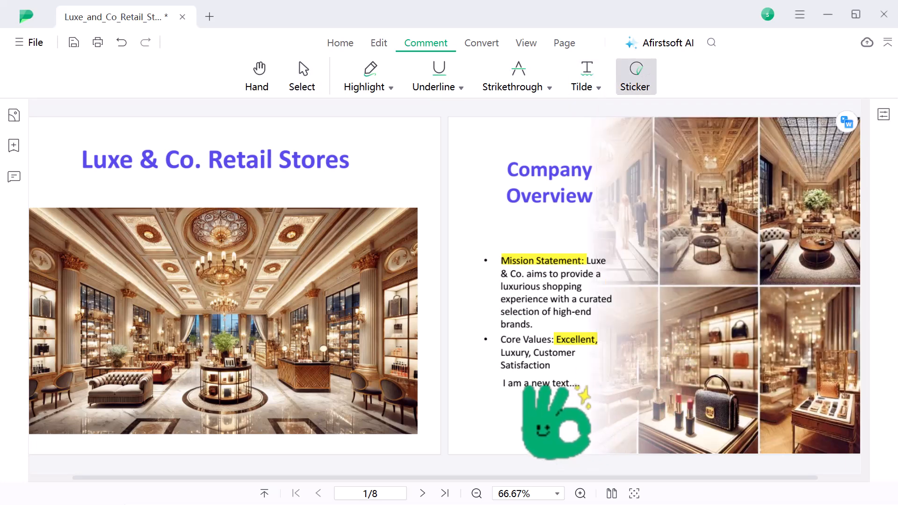
{"action": "left_click", "coordinate": [499, 415]}
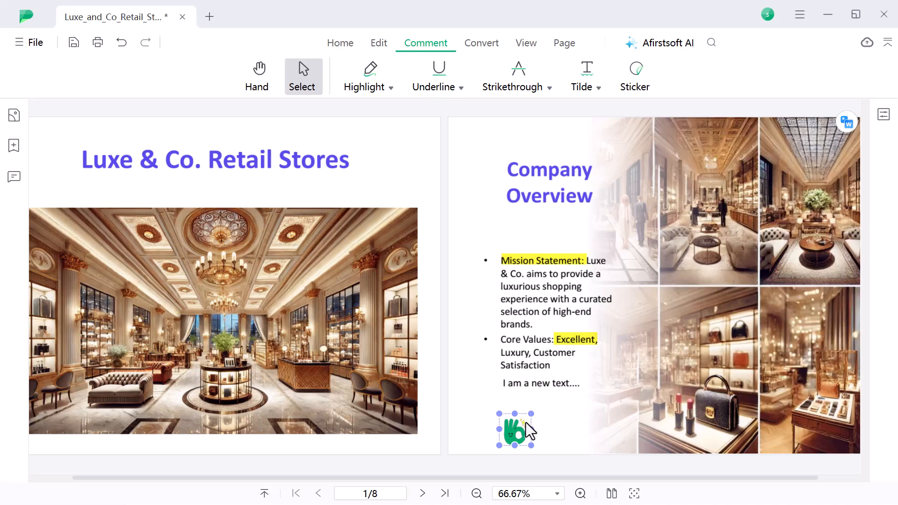
{"action": "left_click_drag", "start_coordinate": [512, 430], "coordinate": [490, 406]}
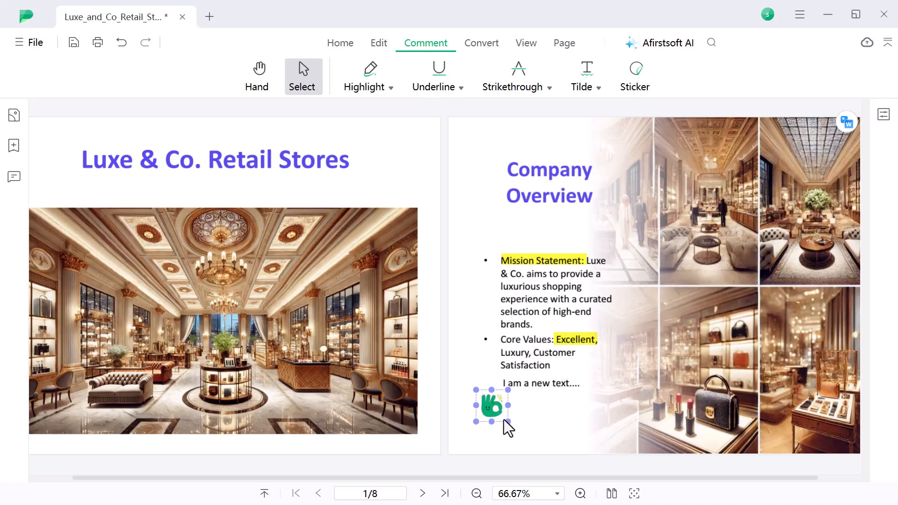
{"action": "left_click", "coordinate": [563, 419]}
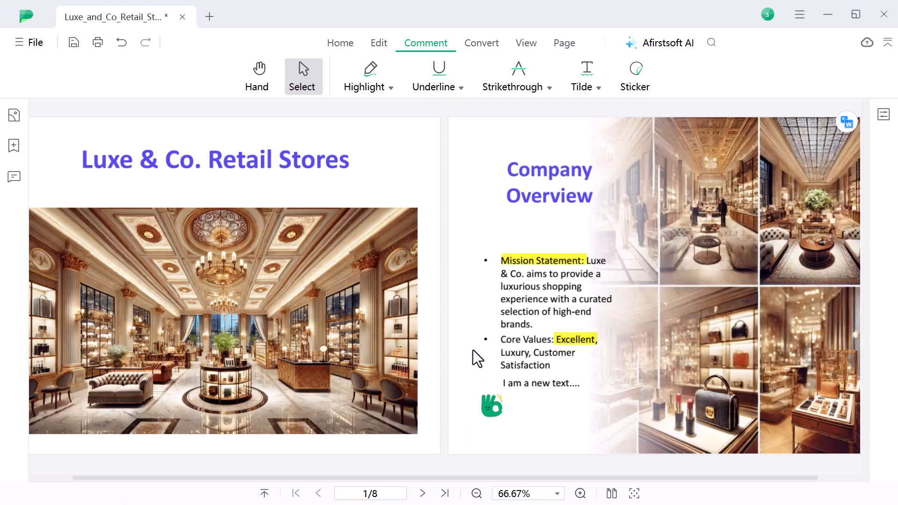
- Show all pages as enlarged thumbnails and move the Paris: Champs-Élysées page ahead of New York: Fifth Avenue, to position 3
{"action": "scroll", "coordinate": [525, 324], "scroll_direction": "down", "scroll_amount": 2}
{"action": "scroll", "coordinate": [590, 341], "scroll_direction": "up", "scroll_amount": 1}
{"action": "scroll", "coordinate": [571, 293], "scroll_direction": "down", "scroll_amount": 3}
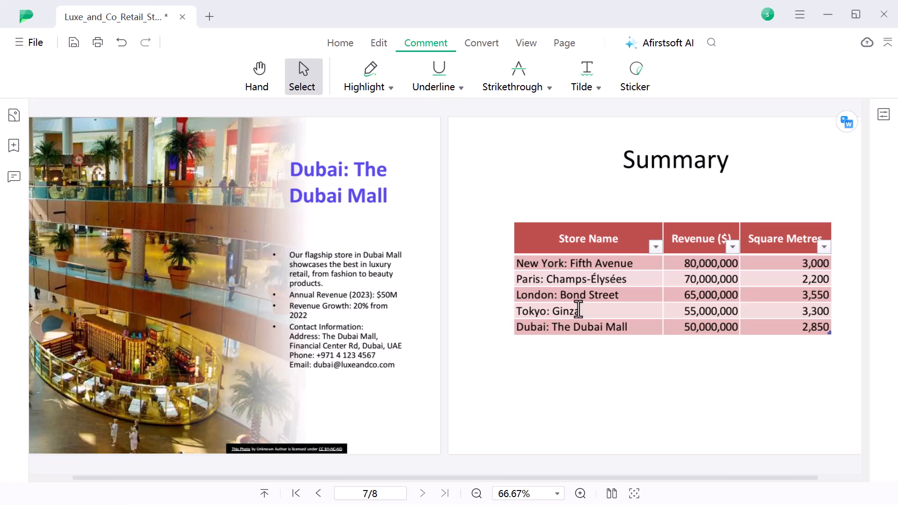
{"action": "scroll", "coordinate": [579, 320], "scroll_direction": "up", "scroll_amount": 4}
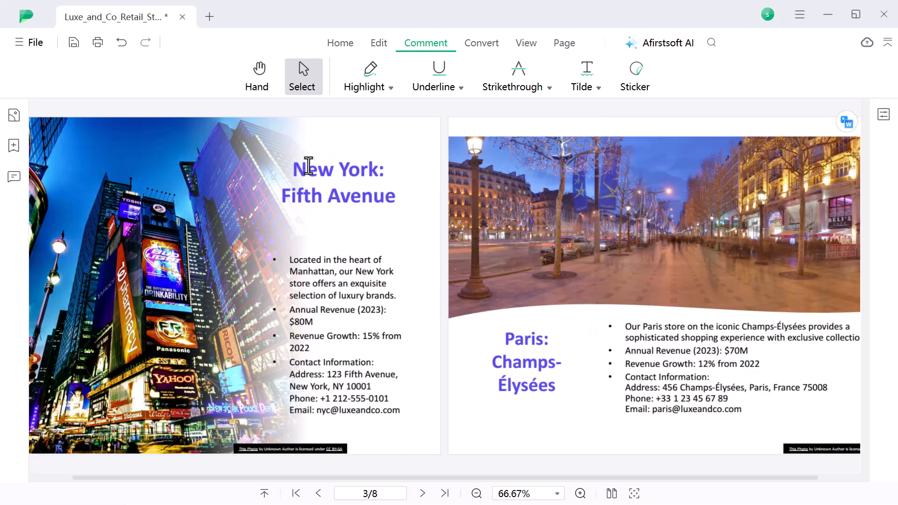
{"action": "left_click", "coordinate": [565, 46]}
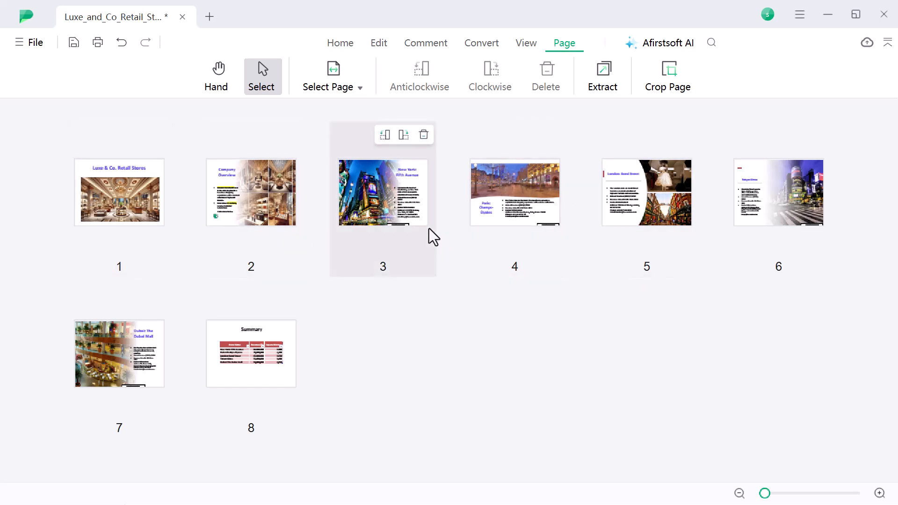
{"action": "left_click", "coordinate": [879, 493]}
{"action": "left_click", "coordinate": [879, 493]}
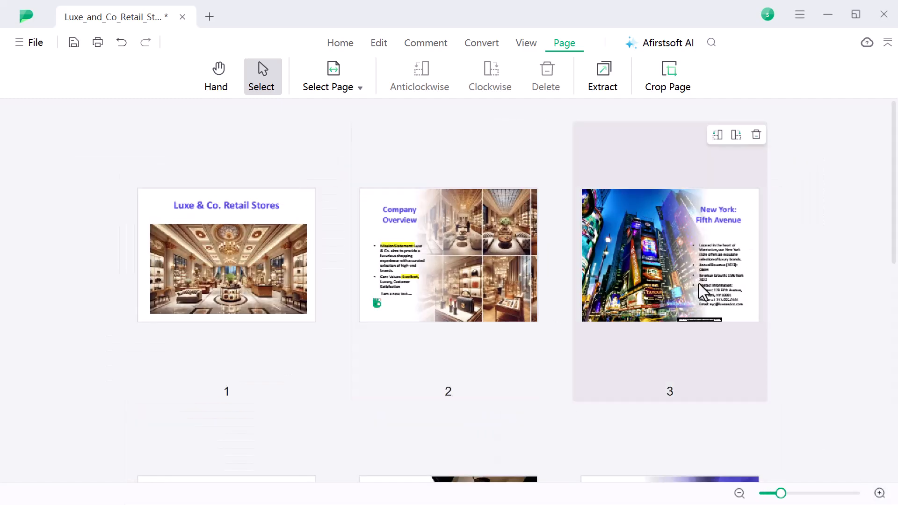
{"action": "scroll", "coordinate": [624, 305], "scroll_direction": "down", "scroll_amount": 3}
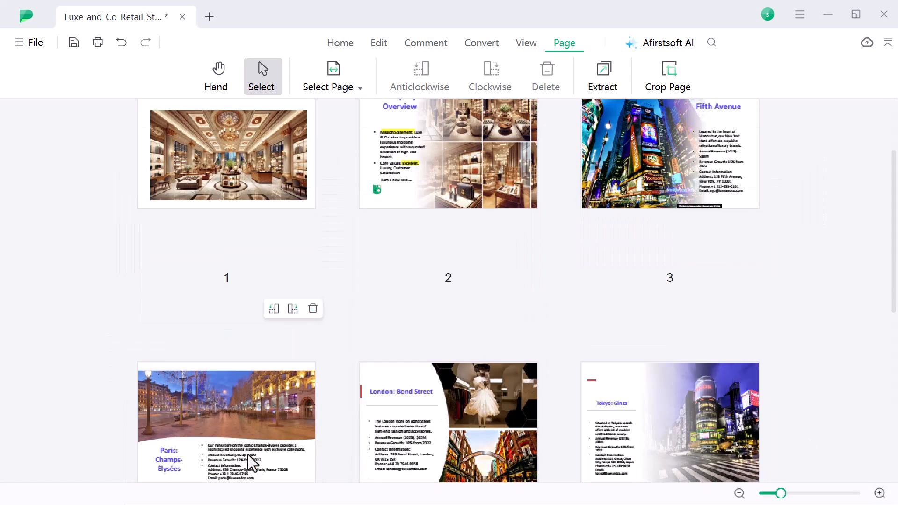
{"action": "scroll", "coordinate": [201, 416], "scroll_direction": "down", "scroll_amount": 1}
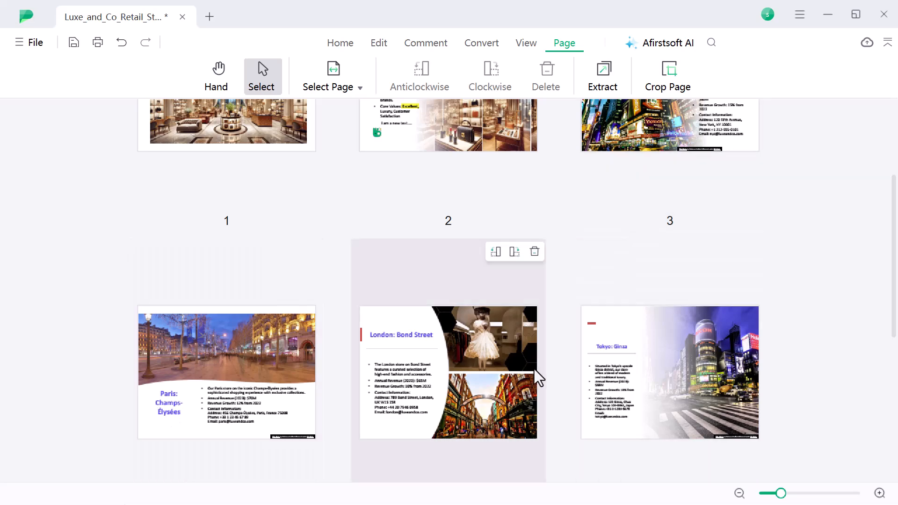
{"action": "scroll", "coordinate": [536, 371], "scroll_direction": "up", "scroll_amount": 2}
{"action": "left_click_drag", "start_coordinate": [226, 469], "coordinate": [608, 243]}
- Look through the reordered pages and extract page 3 into a new PDF without deleting it from the original
{"action": "scroll", "coordinate": [651, 277], "scroll_direction": "down", "scroll_amount": 3}
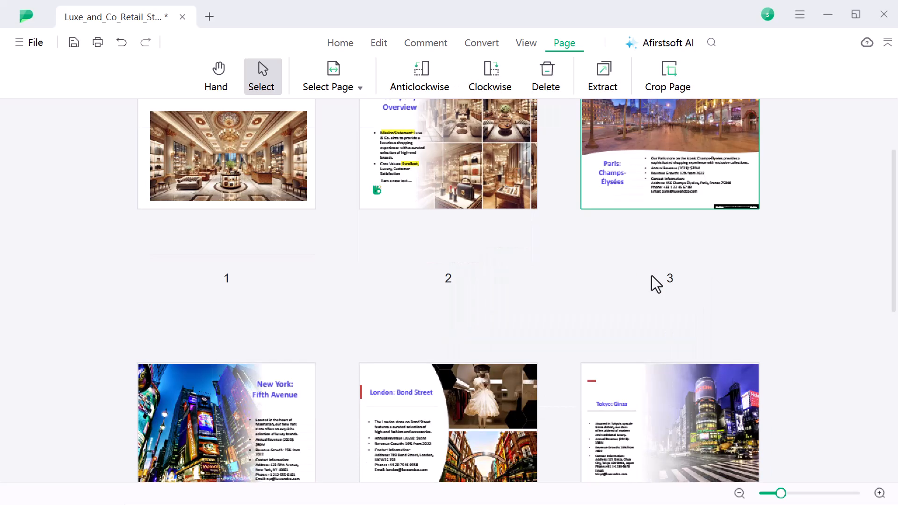
{"action": "scroll", "coordinate": [602, 344], "scroll_direction": "down", "scroll_amount": 3}
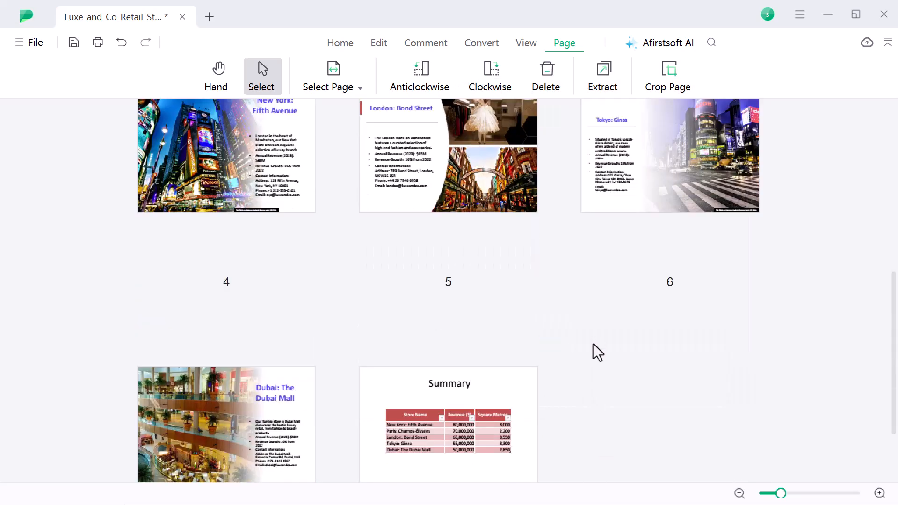
{"action": "scroll", "coordinate": [560, 361], "scroll_direction": "down", "scroll_amount": 2}
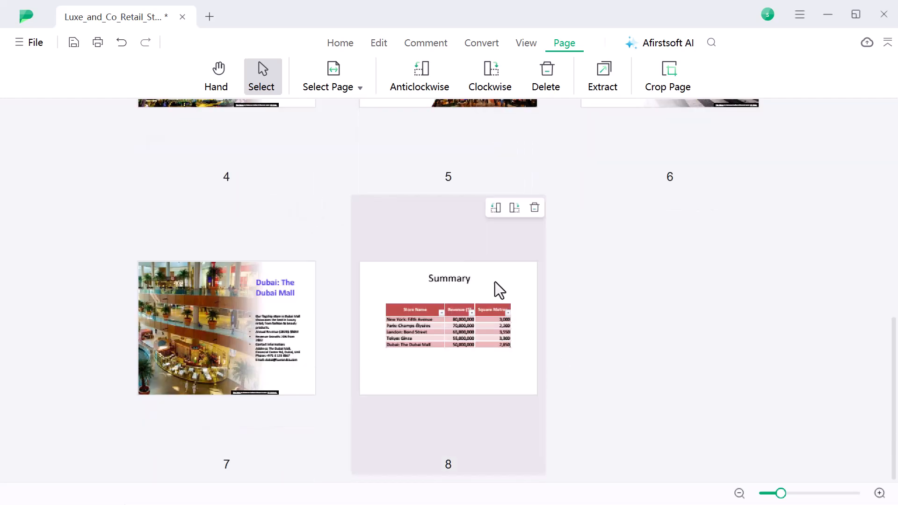
{"action": "scroll", "coordinate": [574, 295], "scroll_direction": "up", "scroll_amount": 3}
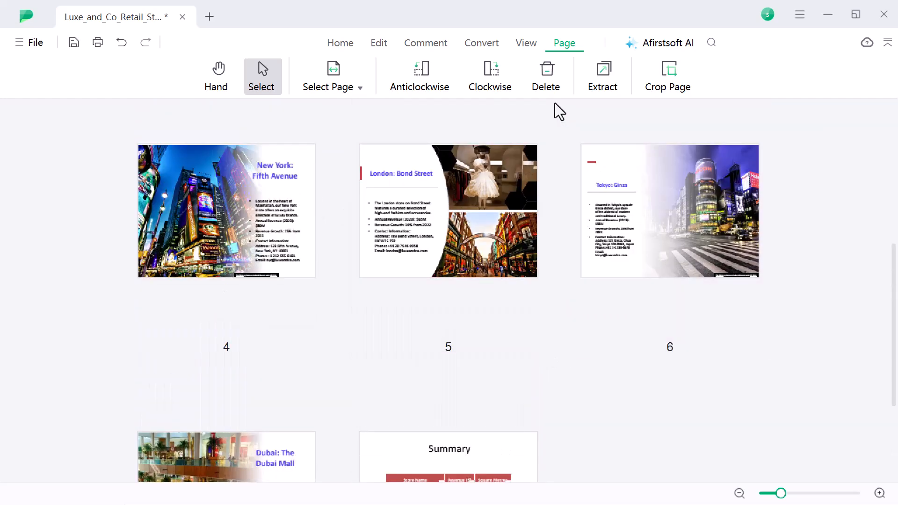
{"action": "left_click", "coordinate": [604, 75]}
{"action": "left_click_drag", "start_coordinate": [425, 139], "coordinate": [264, 143]}
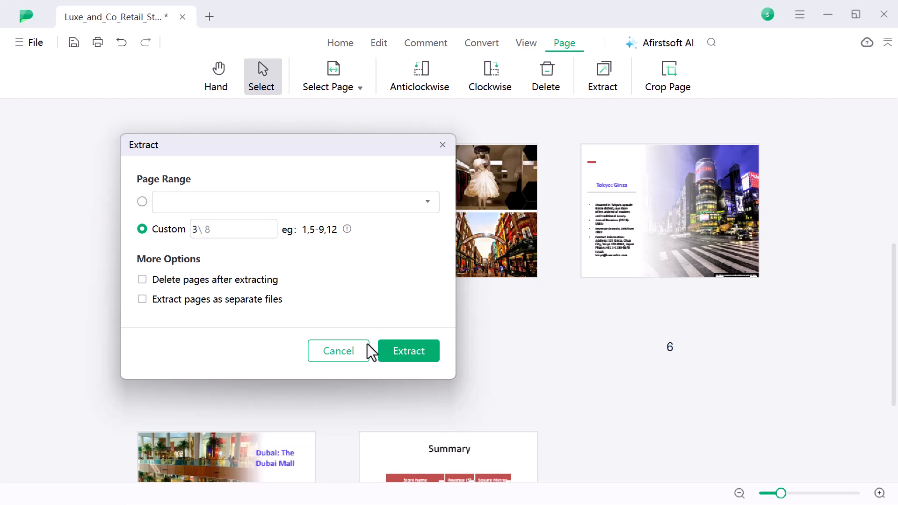
{"action": "left_click", "coordinate": [402, 347]}
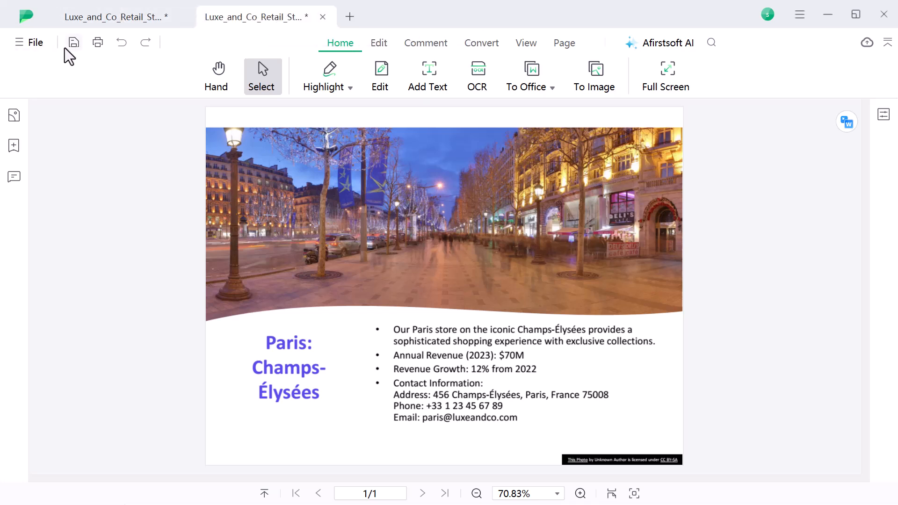
- Save the extracted page as a PDF named "Page 3" in the Afirstsoft folder
{"action": "left_click", "coordinate": [76, 43]}
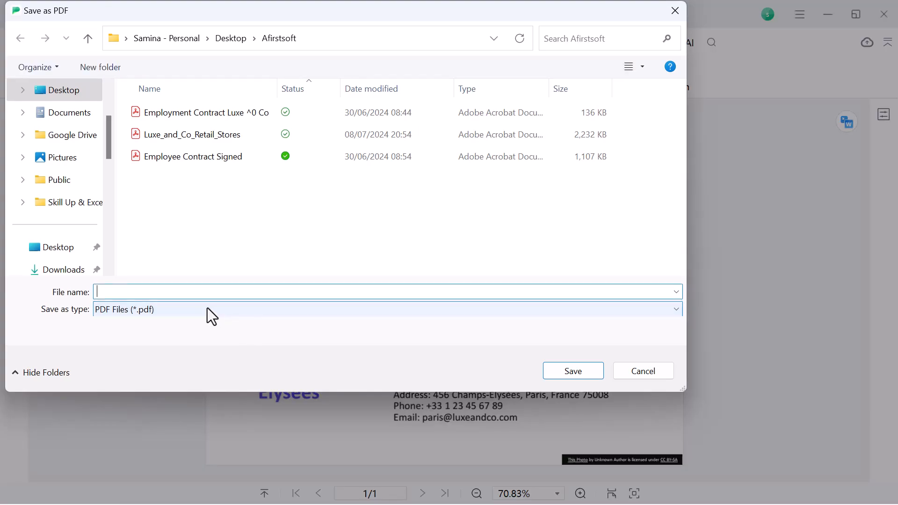
{"action": "type", "text": "Page #"}
{"action": "key", "text": "BackSpace"}
{"action": "type", "text": "3"}
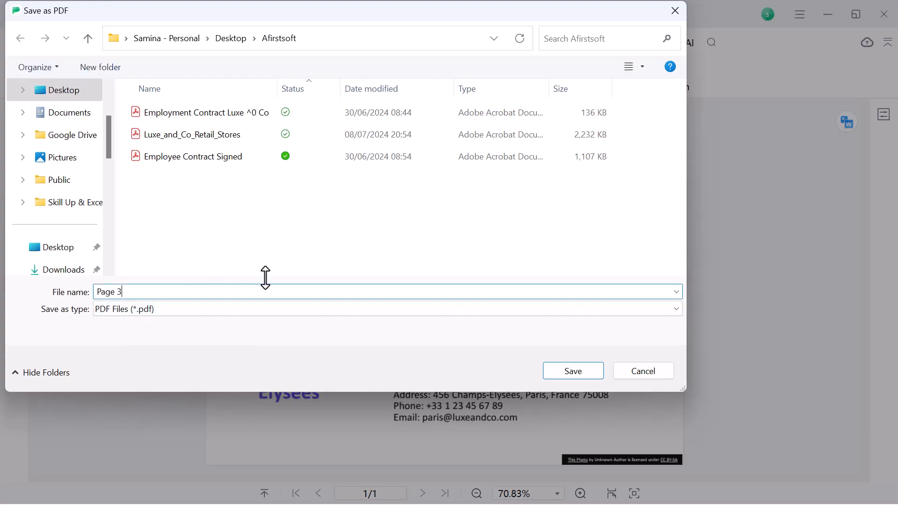
{"action": "left_click", "coordinate": [570, 373]}
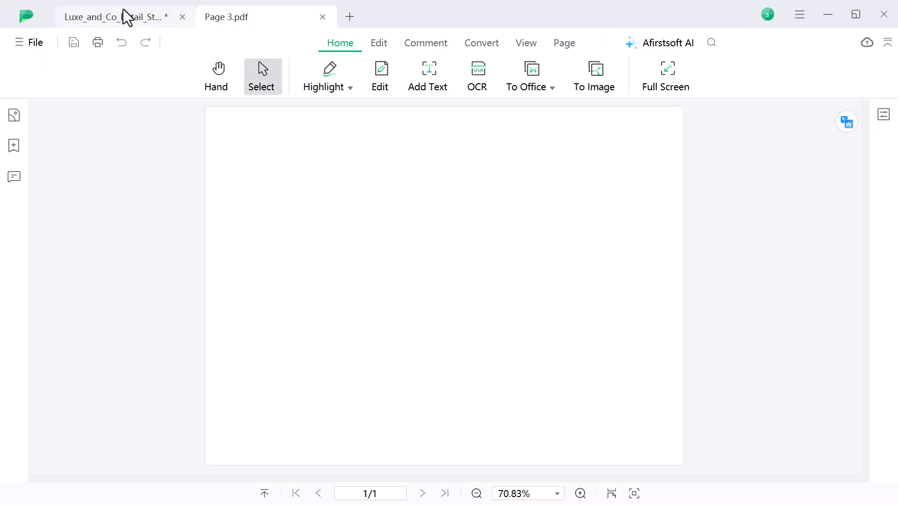
- Save the changes to the Luxe_and_Co_Retail_Stores PDF and convert pages 1 to 8 to PowerPoint in the source directory
{"action": "left_click", "coordinate": [110, 17]}
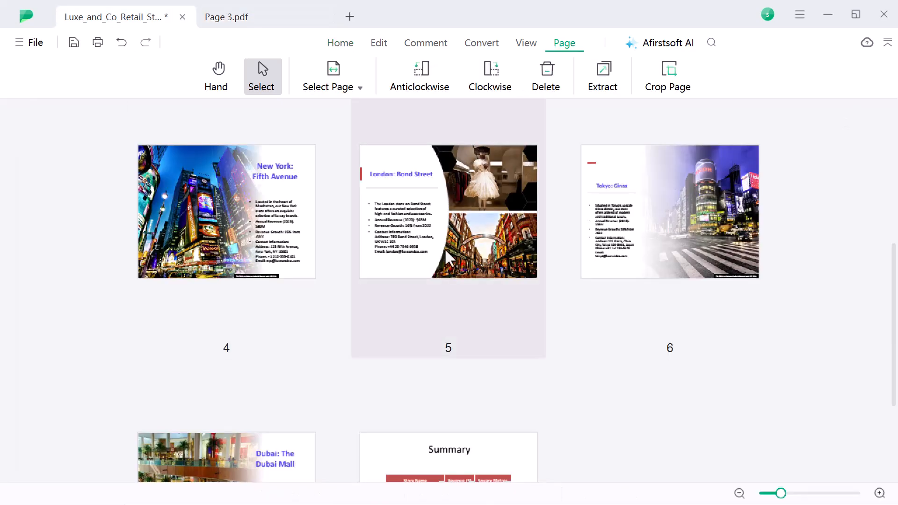
{"action": "scroll", "coordinate": [712, 284], "scroll_direction": "up", "scroll_amount": 5}
{"action": "scroll", "coordinate": [712, 284], "scroll_direction": "up", "scroll_amount": 1}
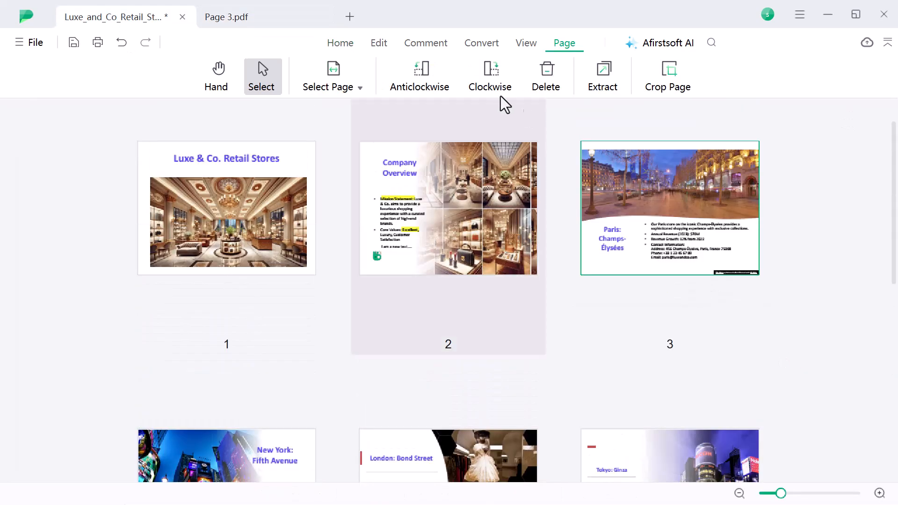
{"action": "left_click", "coordinate": [477, 45]}
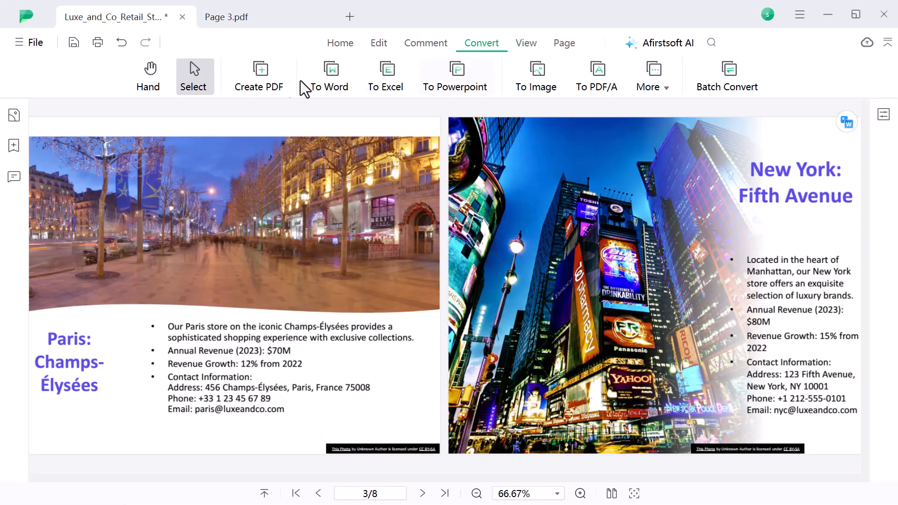
{"action": "left_click", "coordinate": [459, 80]}
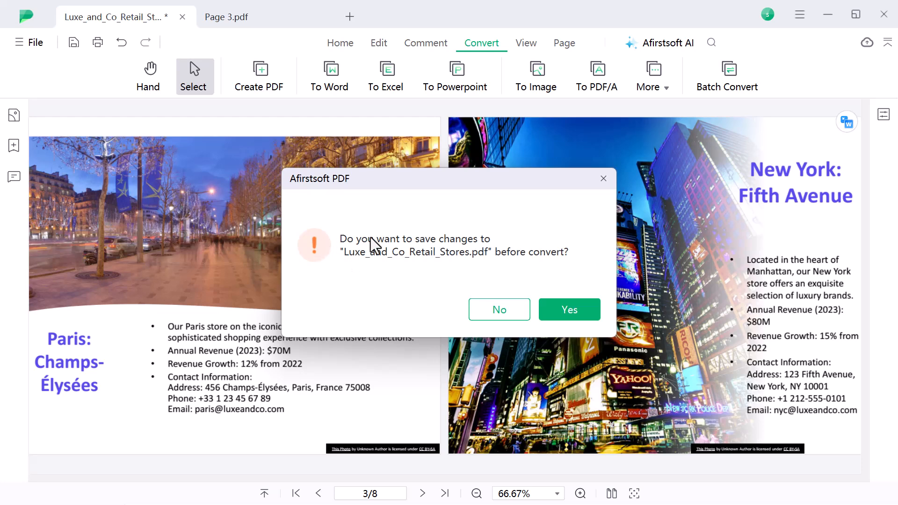
{"action": "left_click", "coordinate": [570, 312]}
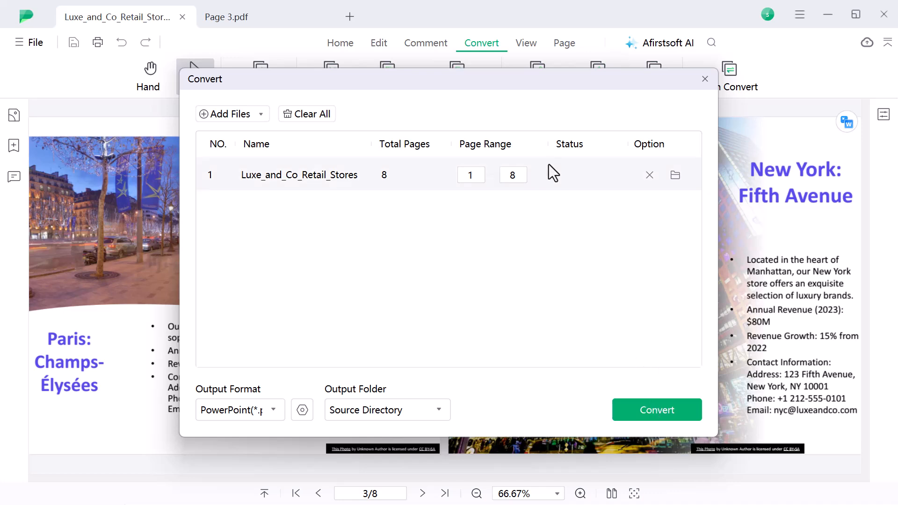
{"action": "left_click", "coordinate": [671, 411]}
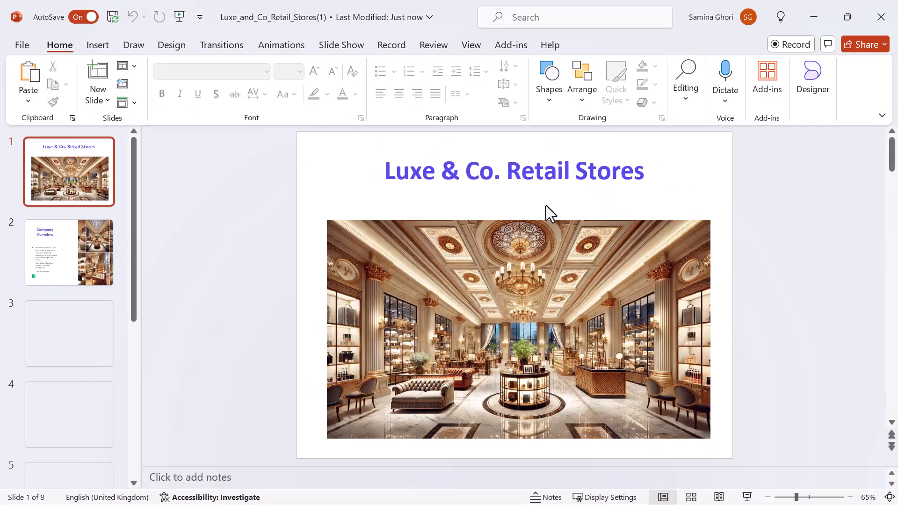
- Check slides 2 to 4 of the converted presentation in PowerPoint, and return to Afirstsoft PDF
{"action": "left_click", "coordinate": [65, 264]}
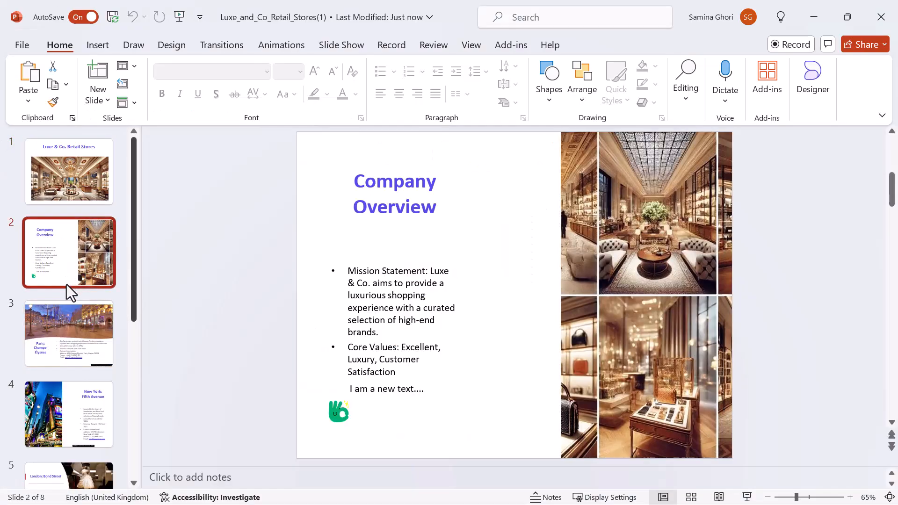
{"action": "left_click", "coordinate": [65, 341]}
{"action": "left_click", "coordinate": [86, 406]}
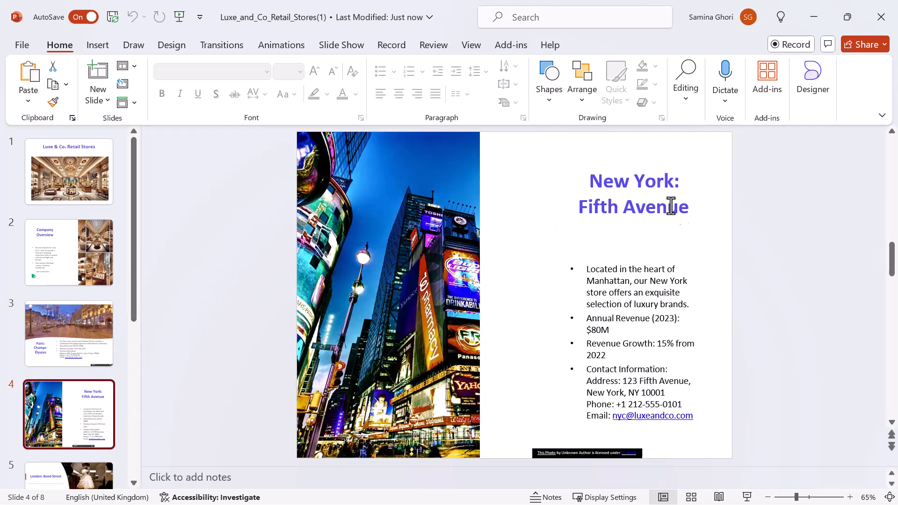
{"action": "key", "text": "alt+Tab"}
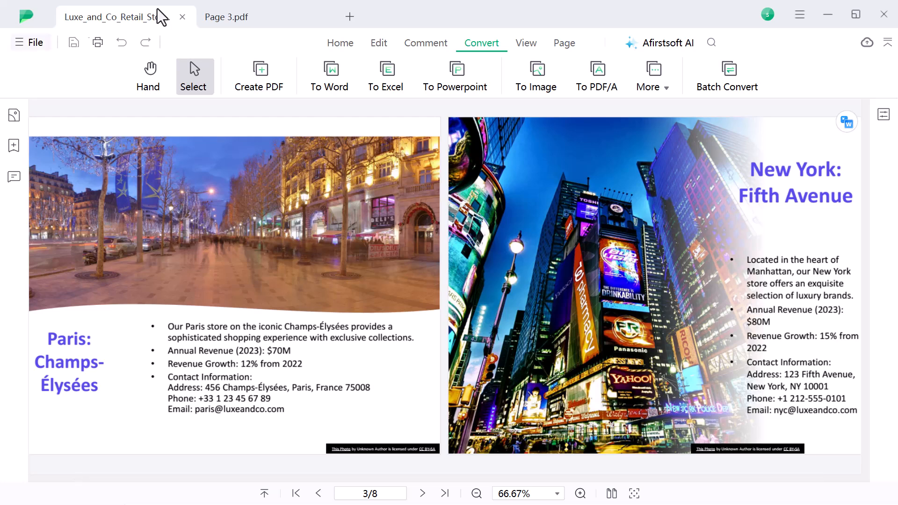
{"action": "left_click", "coordinate": [262, 85]}
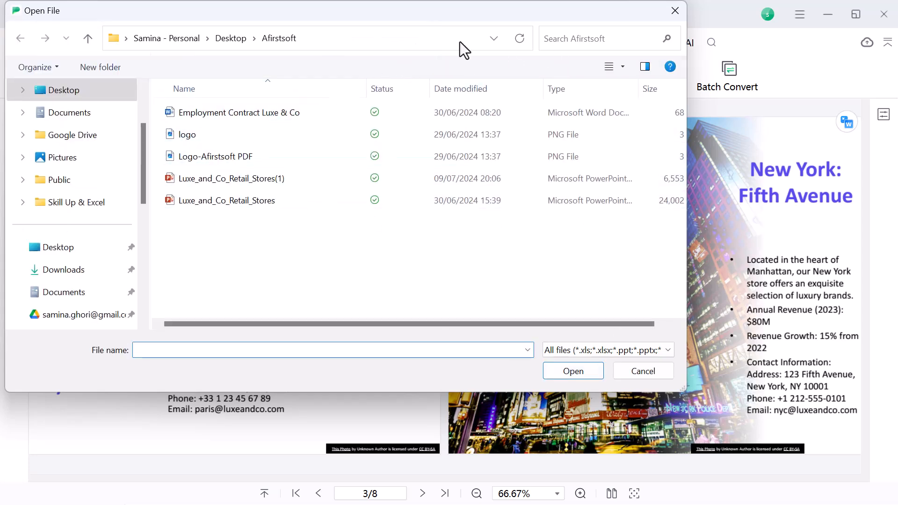
{"action": "left_click", "coordinate": [680, 9]}
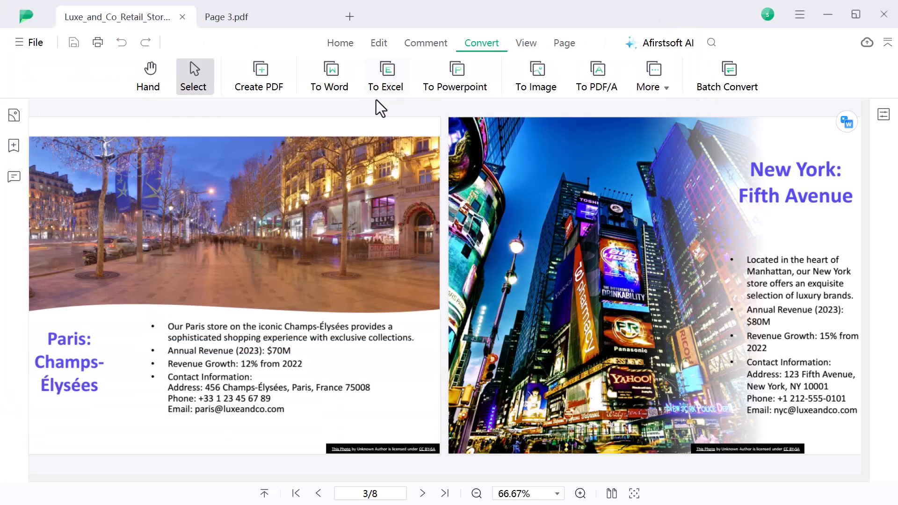
{"action": "left_click", "coordinate": [342, 45]}
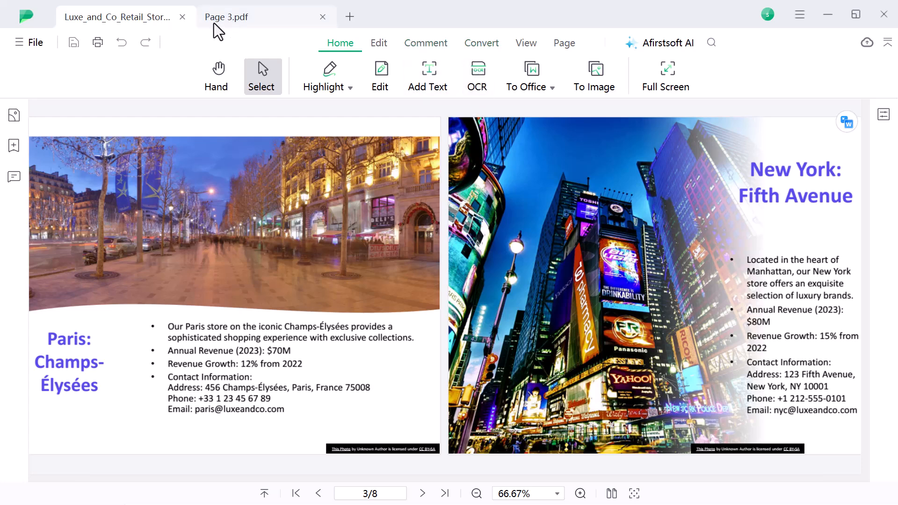
- Close the Luxe_and_Co_Retail_Stores and Page 3 PDFs and open Employee Contract Signed from the Afirstsoft folder
{"action": "left_click", "coordinate": [182, 17]}
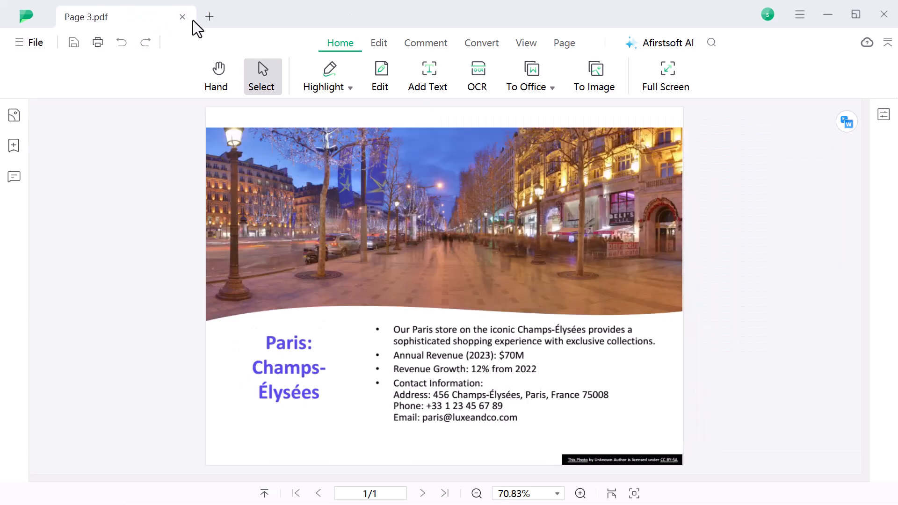
{"action": "left_click", "coordinate": [182, 20]}
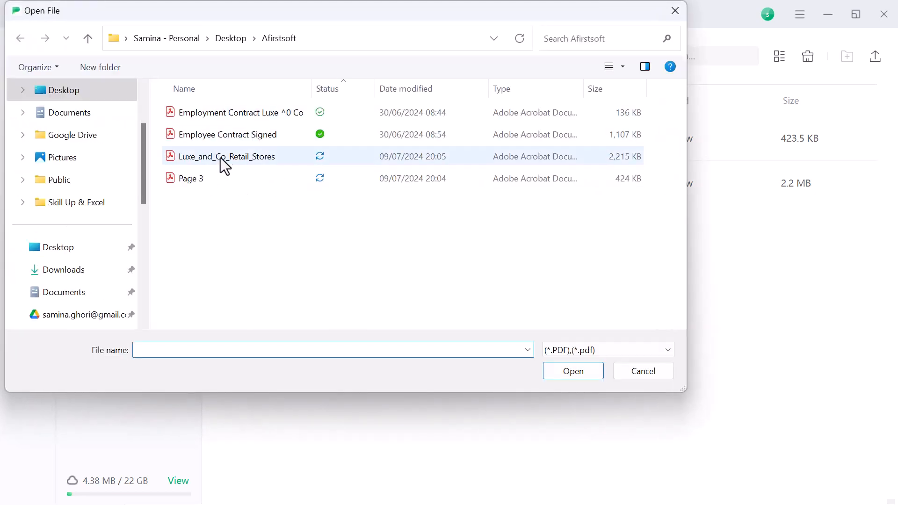
{"action": "left_click", "coordinate": [227, 139]}
{"action": "left_click", "coordinate": [596, 373]}
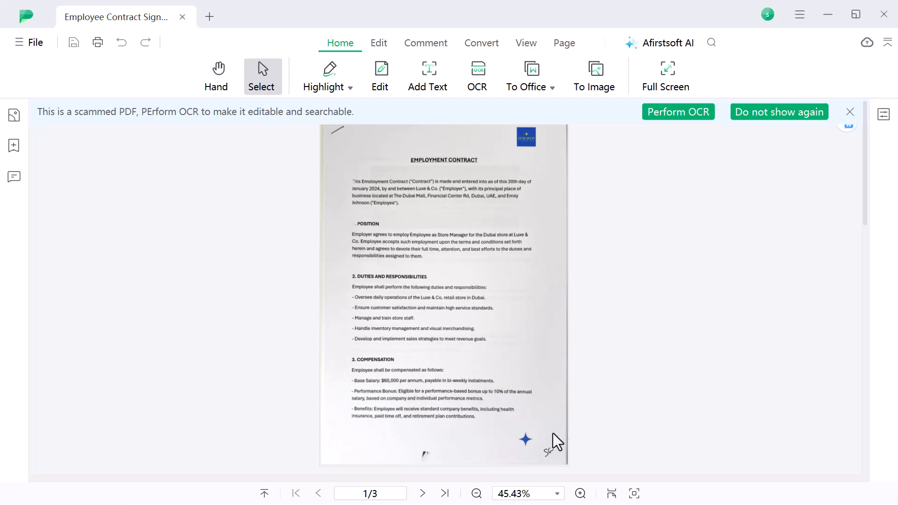
- Download the OCR component needed to recognize the text of the scanned employment contract
{"action": "scroll", "coordinate": [558, 429], "scroll_direction": "down", "scroll_amount": 10}
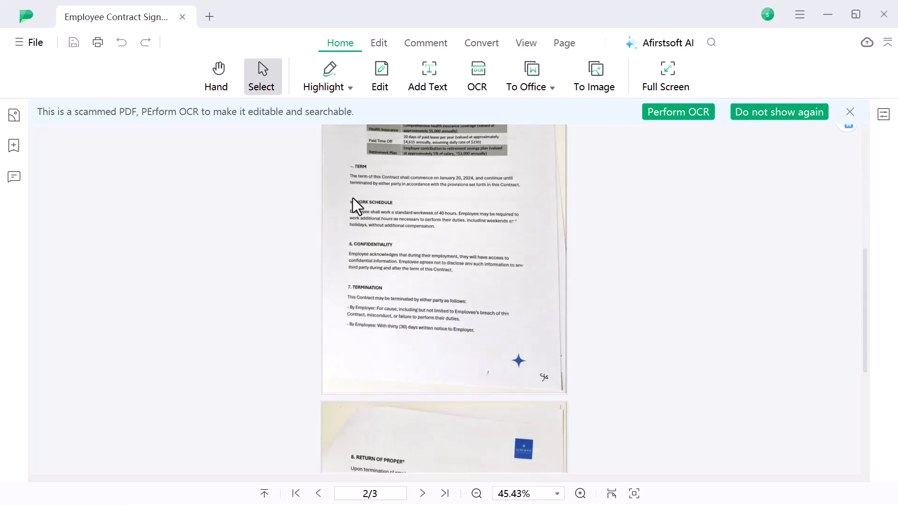
{"action": "scroll", "coordinate": [361, 191], "scroll_direction": "down", "scroll_amount": 5}
{"action": "scroll", "coordinate": [449, 294], "scroll_direction": "up", "scroll_amount": 10}
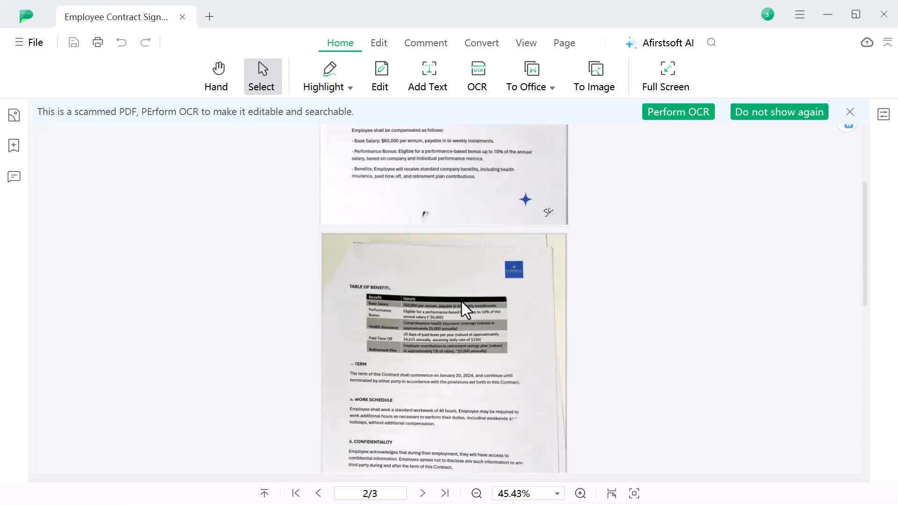
{"action": "left_click", "coordinate": [662, 111]}
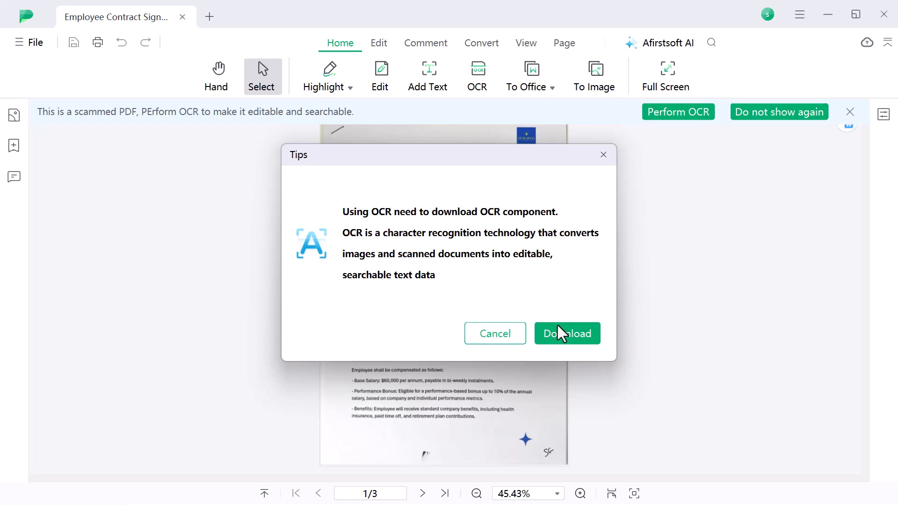
{"action": "left_click", "coordinate": [585, 334]}
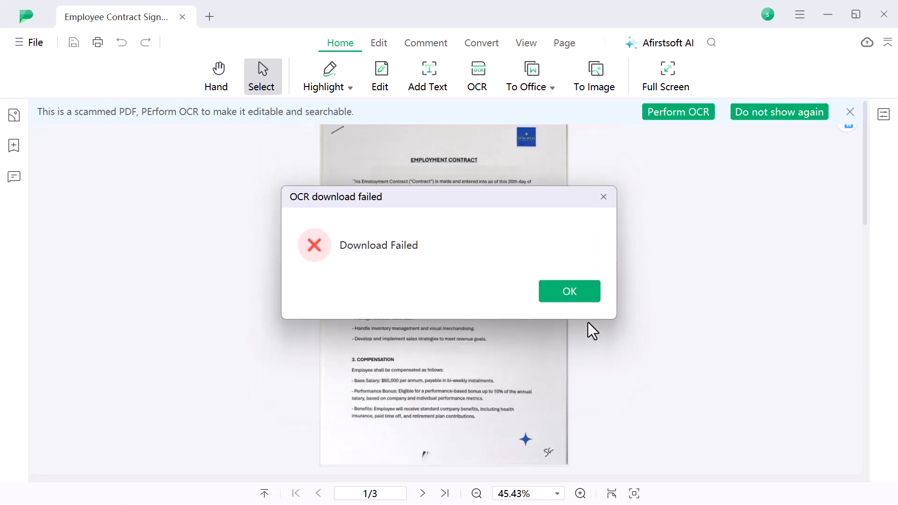
{"action": "left_click", "coordinate": [593, 298]}
{"action": "left_click", "coordinate": [681, 111]}
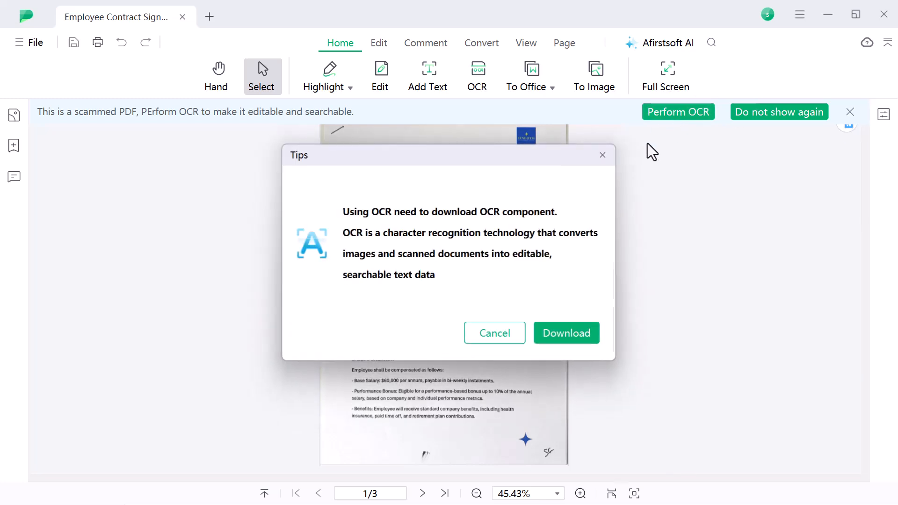
{"action": "left_click", "coordinate": [562, 339]}
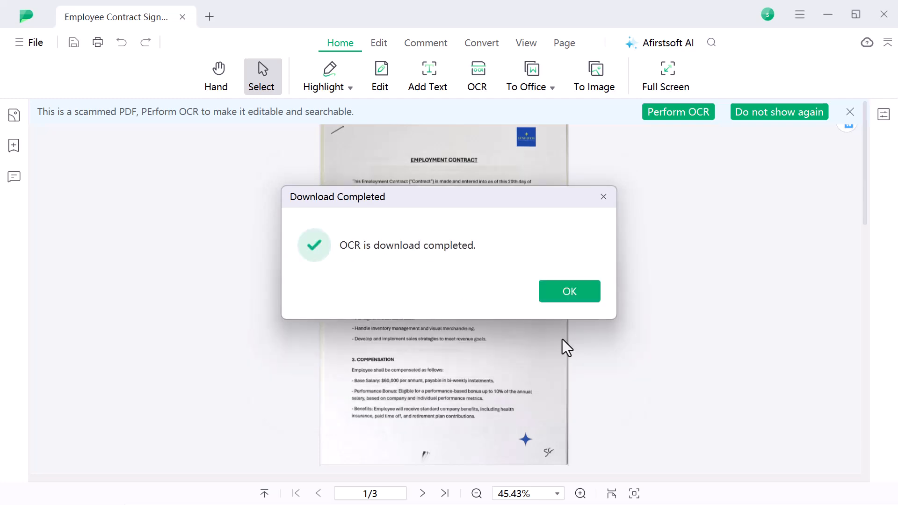
{"action": "left_click", "coordinate": [572, 294]}
- Perform OCR on the contract's current page as editable text, with English added to French as recognition languages
{"action": "left_click", "coordinate": [474, 77]}
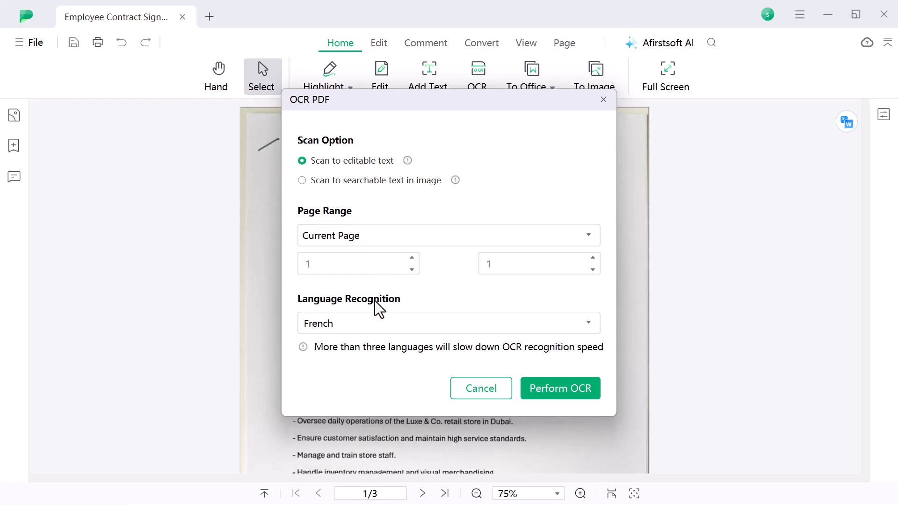
{"action": "left_click", "coordinate": [594, 323]}
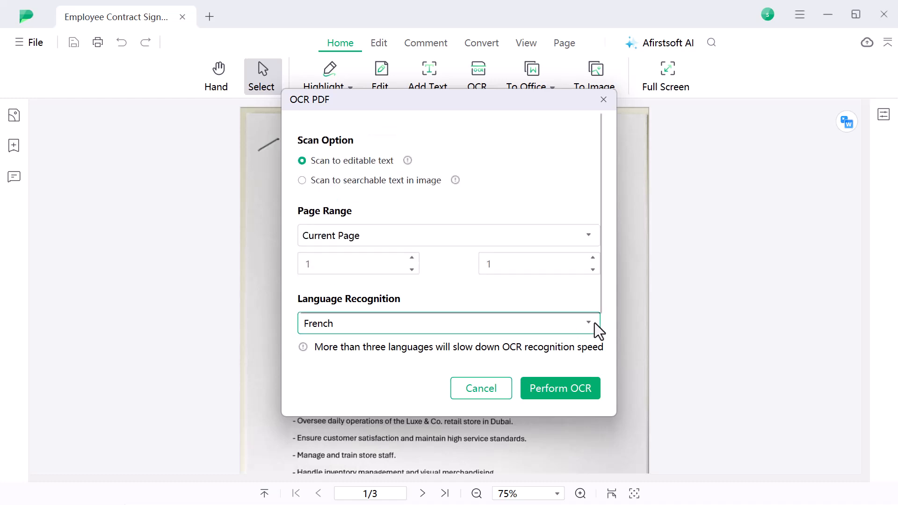
{"action": "scroll", "coordinate": [524, 262], "scroll_direction": "down", "scroll_amount": 1}
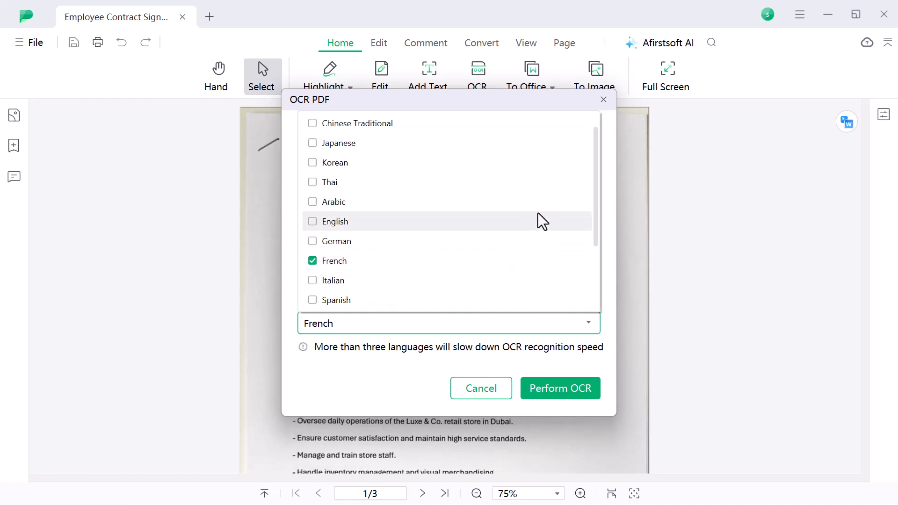
{"action": "left_click", "coordinate": [311, 220]}
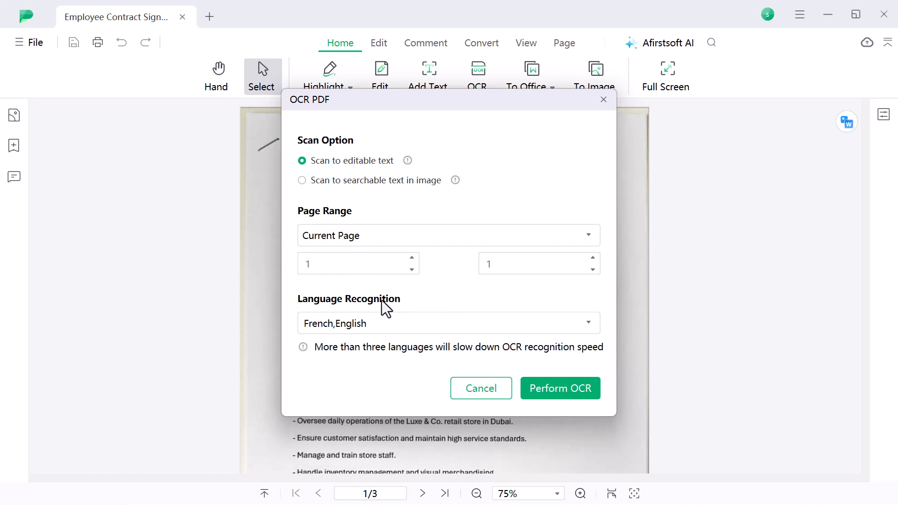
{"action": "left_click", "coordinate": [567, 387]}
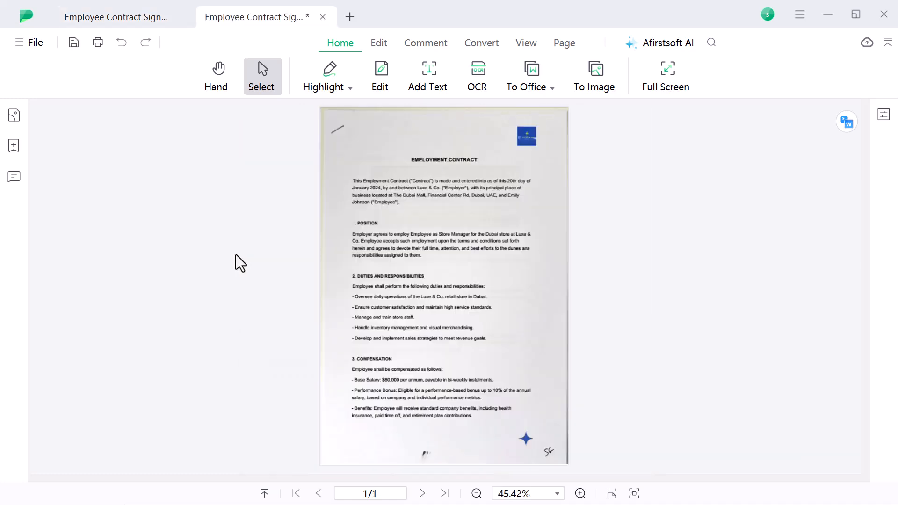
- Test text selection on the OCR version of the contract and highlight the Position heading and its paragraph in yellow
{"action": "left_click_drag", "start_coordinate": [352, 180], "coordinate": [442, 201]}
{"action": "left_click", "coordinate": [408, 204]}
{"action": "left_click", "coordinate": [579, 494]}
{"action": "left_click", "coordinate": [580, 493]}
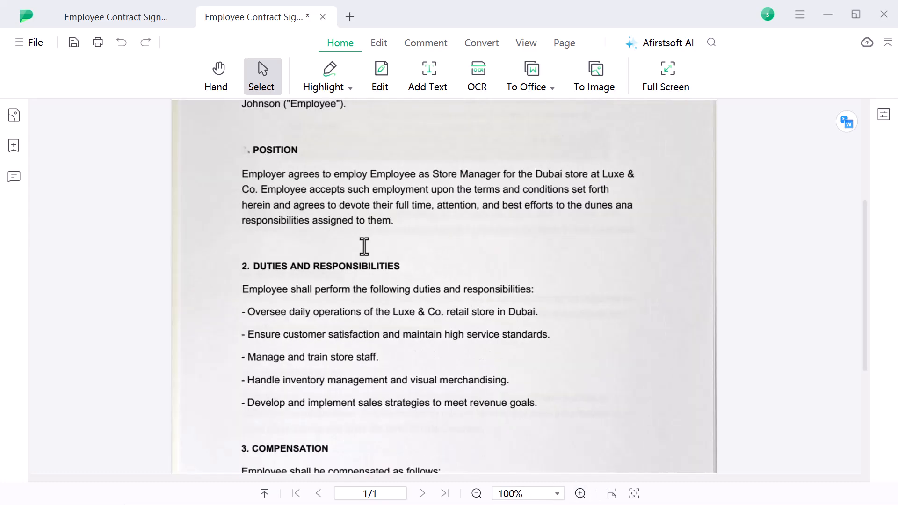
{"action": "left_click_drag", "start_coordinate": [394, 331], "coordinate": [249, 258]}
{"action": "left_click", "coordinate": [308, 295]}
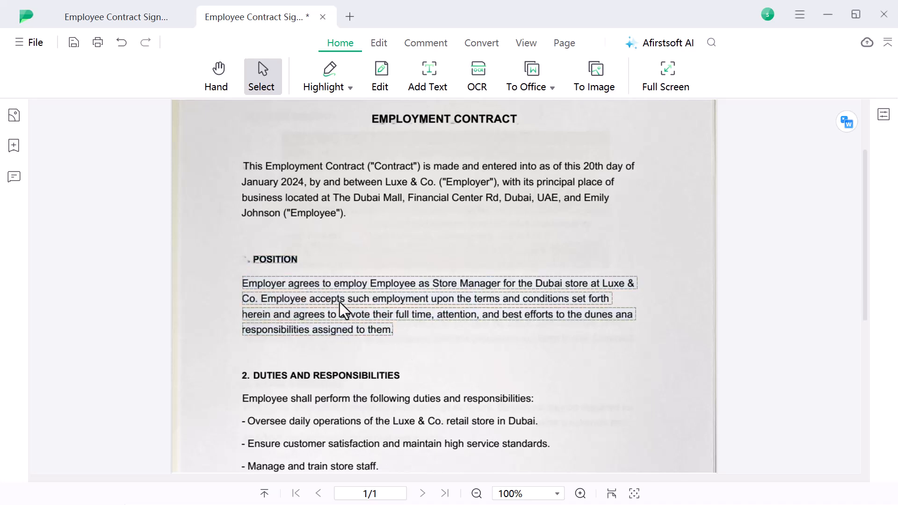
{"action": "left_click", "coordinate": [404, 355]}
{"action": "scroll", "coordinate": [409, 350], "scroll_direction": "down", "scroll_amount": 2}
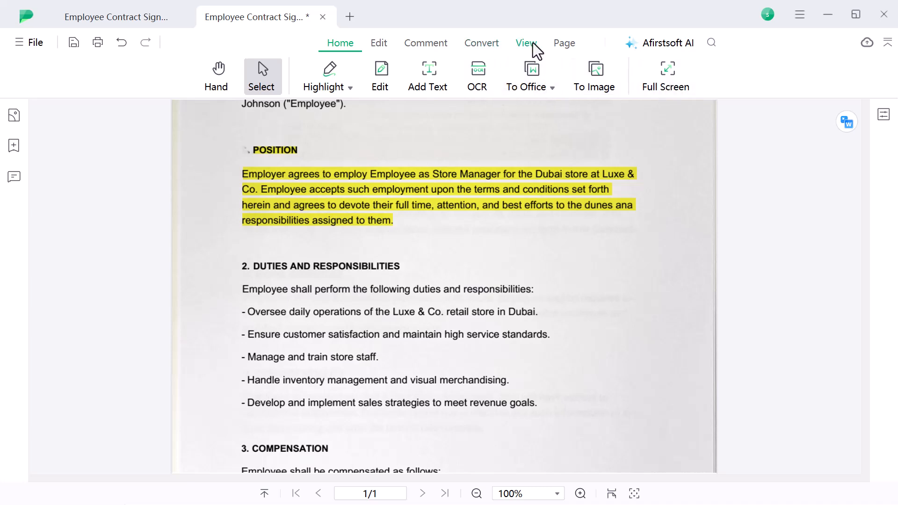
- Try to convert the OCR version of the contract to an image without saving its changes
{"action": "left_click", "coordinate": [595, 89]}
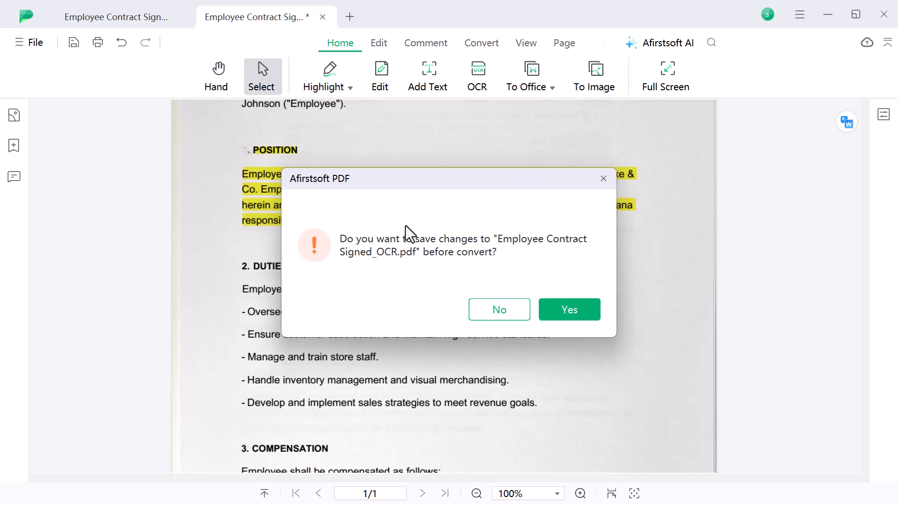
{"action": "left_click", "coordinate": [501, 312]}
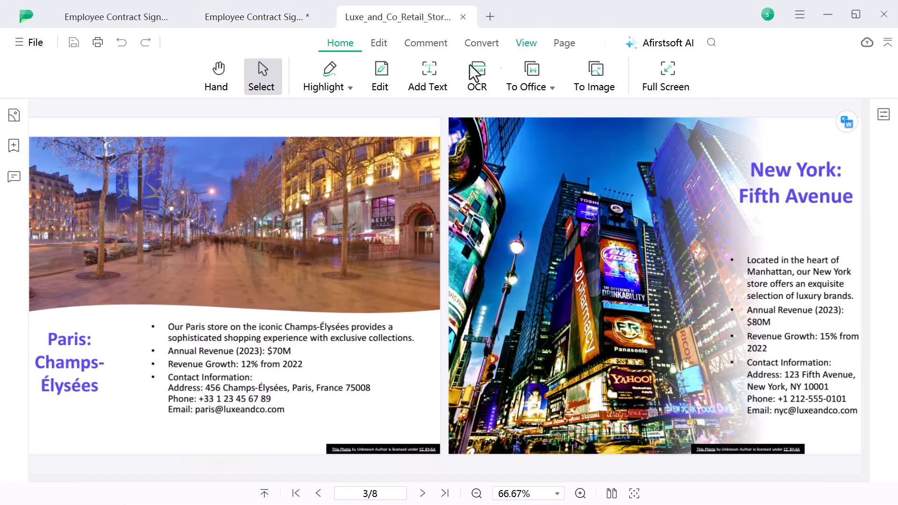
- Start Afirstsoft AI on the Luxe & Co. PDF, accept its terms, and upload the document as "Luxe_and_Co_Retail_Stores_1"
{"action": "left_click", "coordinate": [666, 45]}
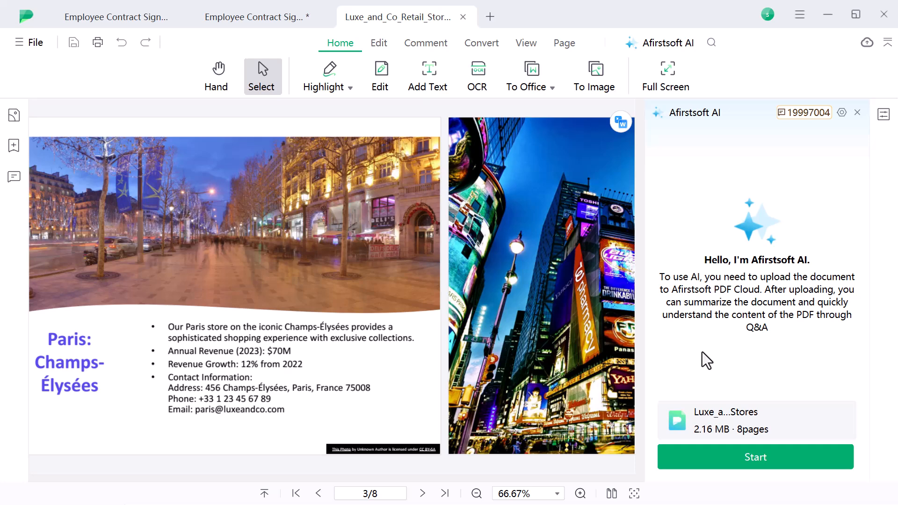
{"action": "left_click", "coordinate": [759, 457]}
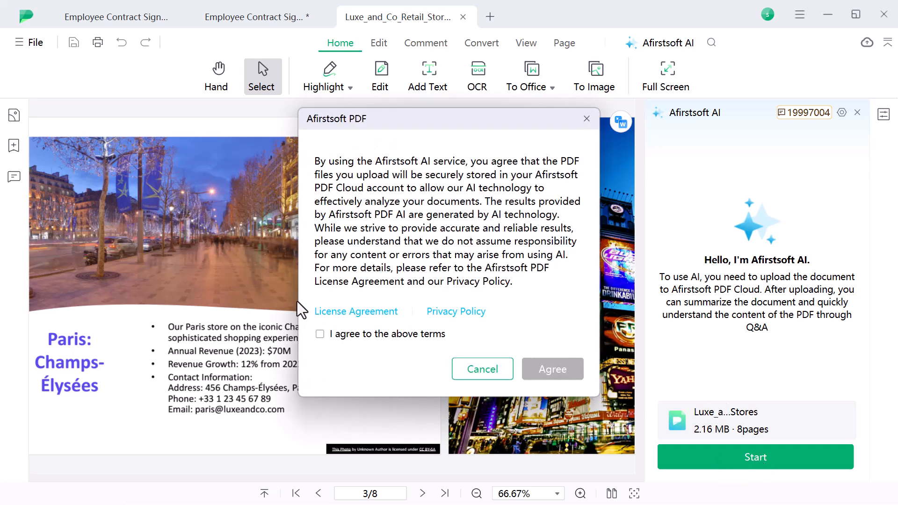
{"action": "left_click", "coordinate": [352, 334]}
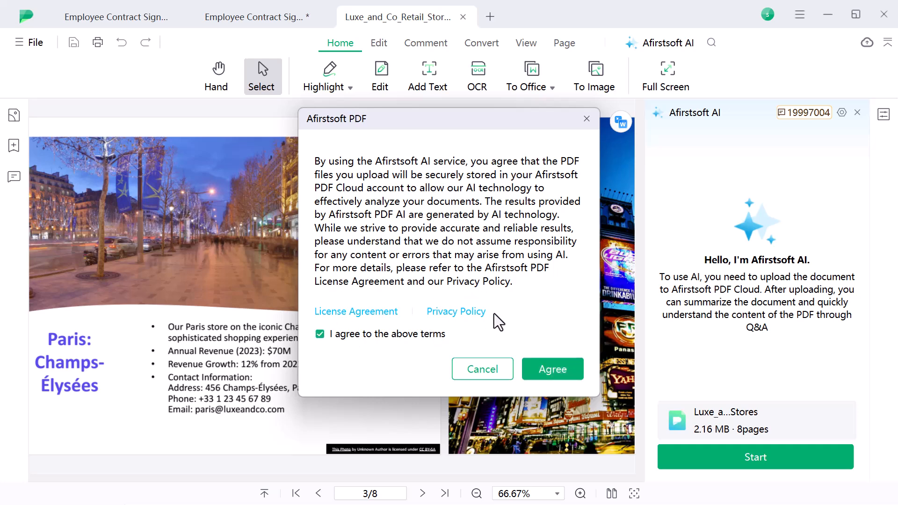
{"action": "left_click", "coordinate": [551, 370]}
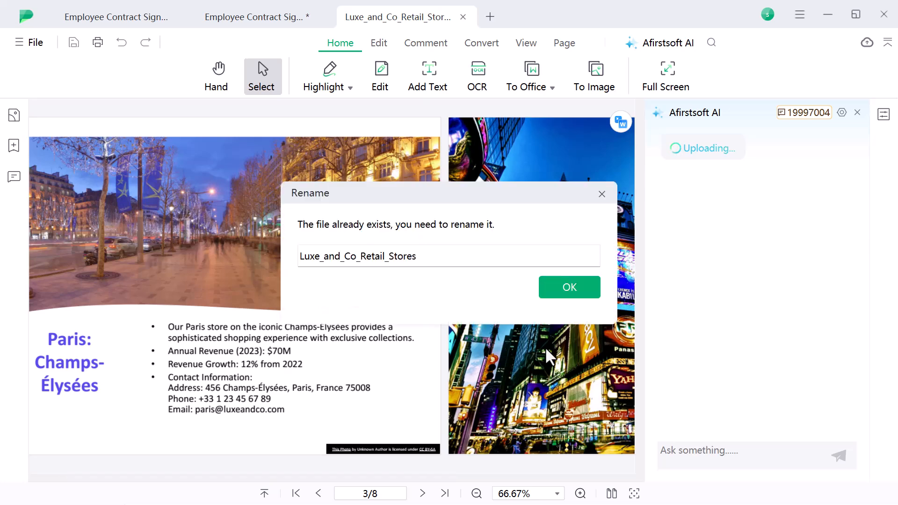
{"action": "left_click", "coordinate": [467, 256]}
{"action": "type", "text": "_1"}
{"action": "left_click", "coordinate": [569, 293]}
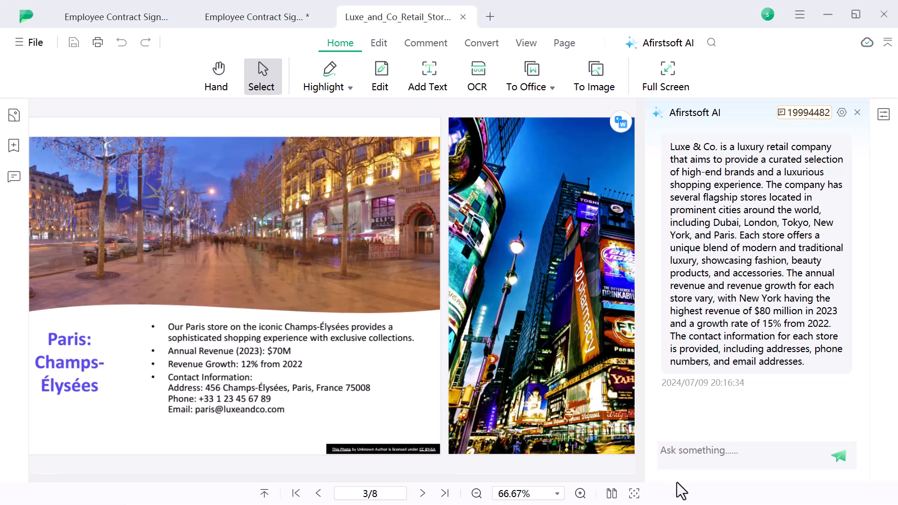
- Ask Afirstsoft AI "what stores are in which cities?" about the uploaded document
{"action": "left_click", "coordinate": [718, 448]}
{"action": "type", "text": "what stores are in which cities?"}
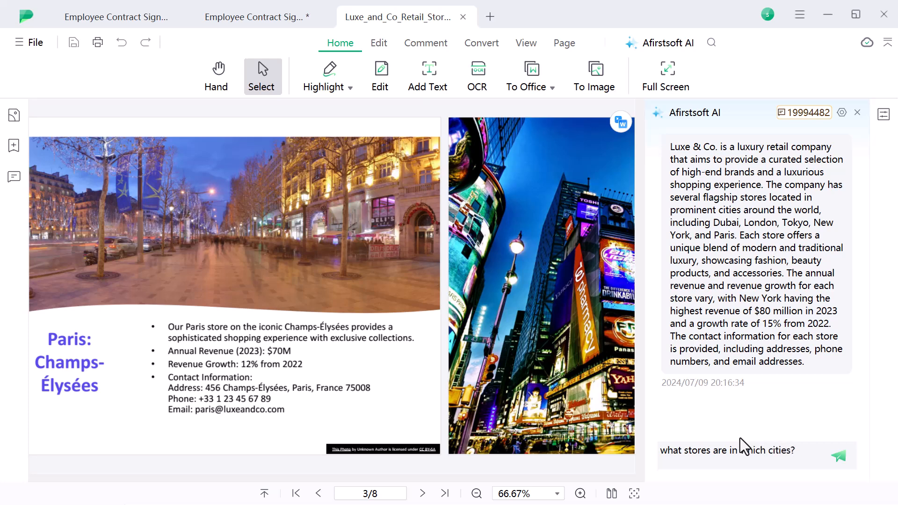
{"action": "key", "text": "Return"}
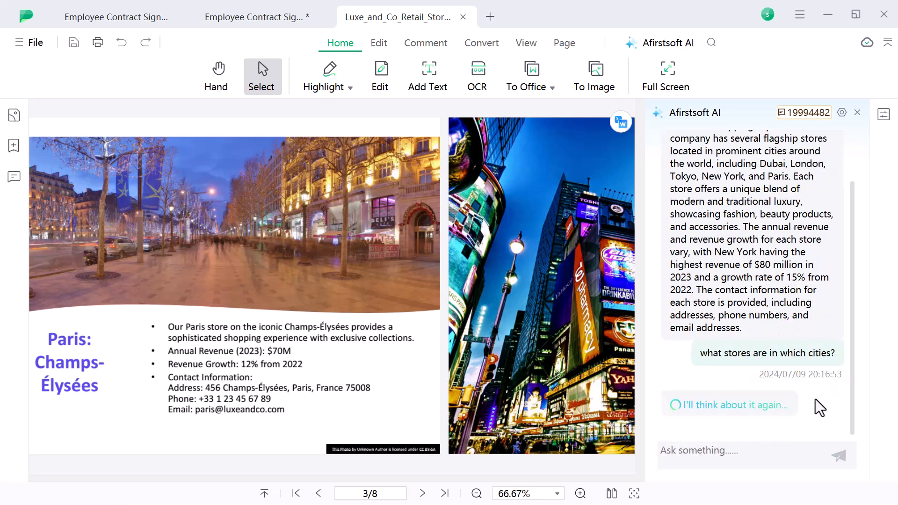